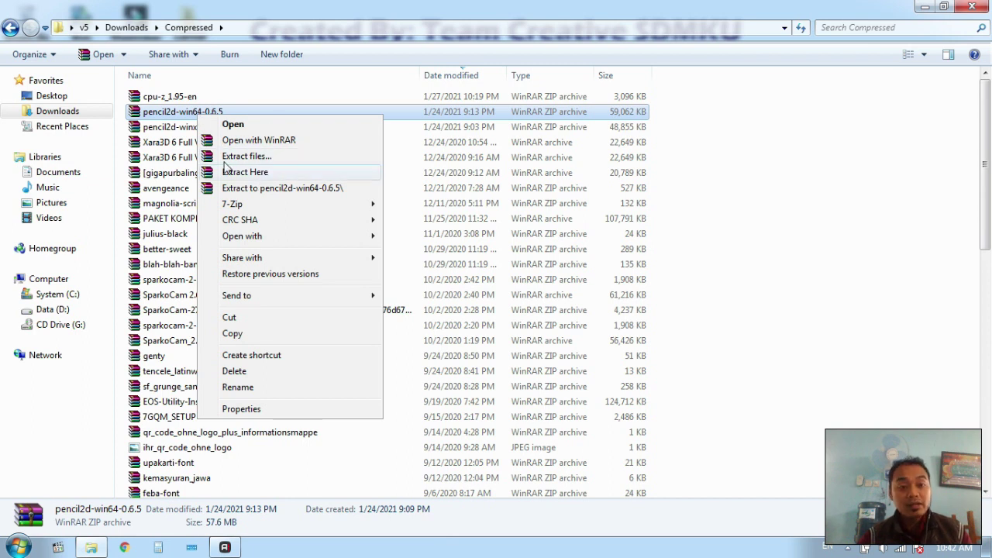
Step: Open the Pencil2D program folder inside the extracted pencil2d-win64-0.6.5 folder in the Compressed downloads
right_click(191, 114)
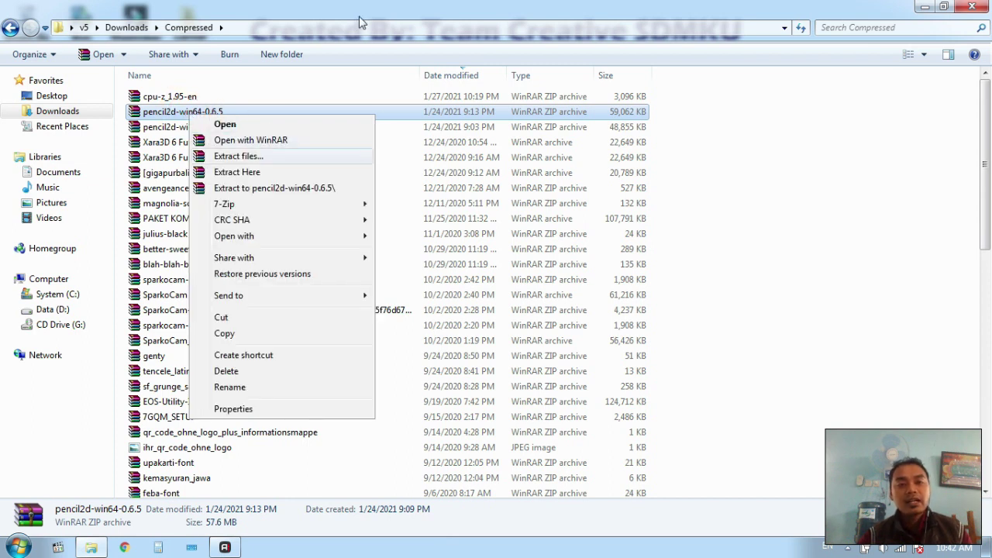
click(236, 172)
scroll(325, 245, down, 9)
scroll(326, 245, down, 4)
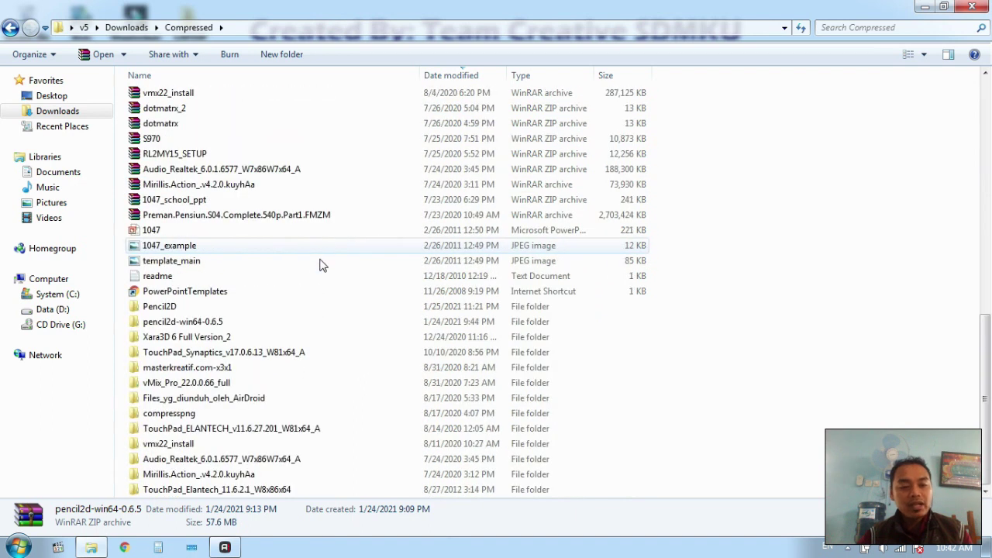
double_click(185, 324)
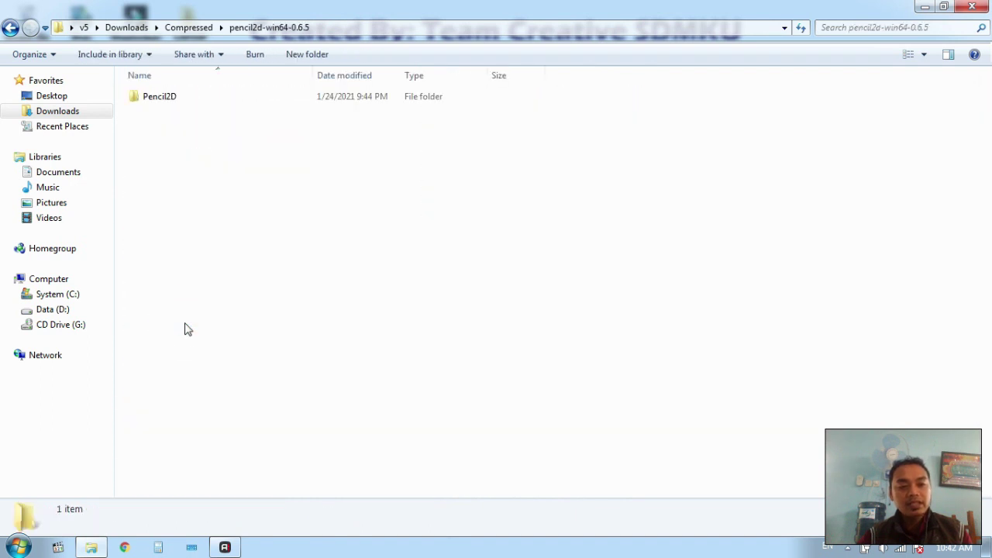
double_click(160, 101)
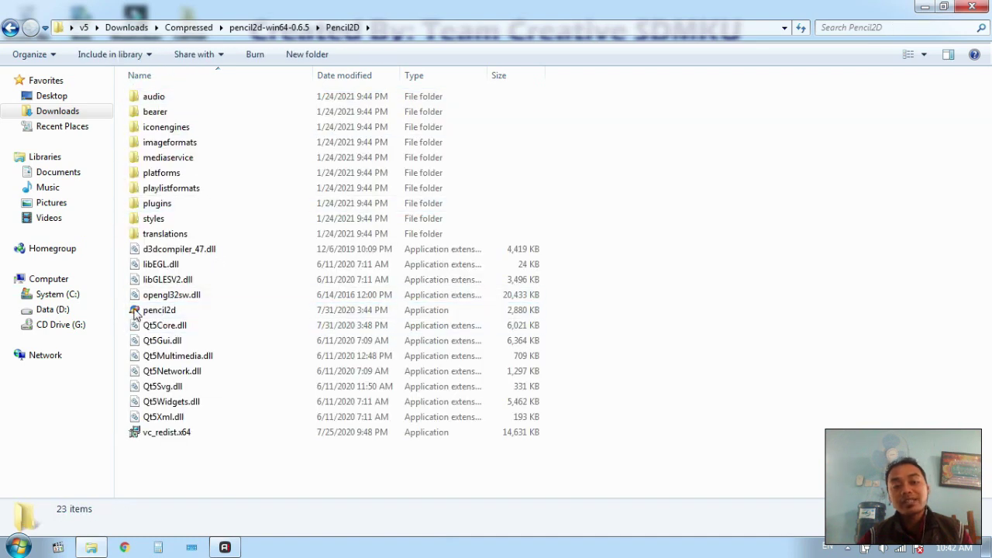
Step: Create a desktop shortcut for the pencil2d application
right_click(142, 313)
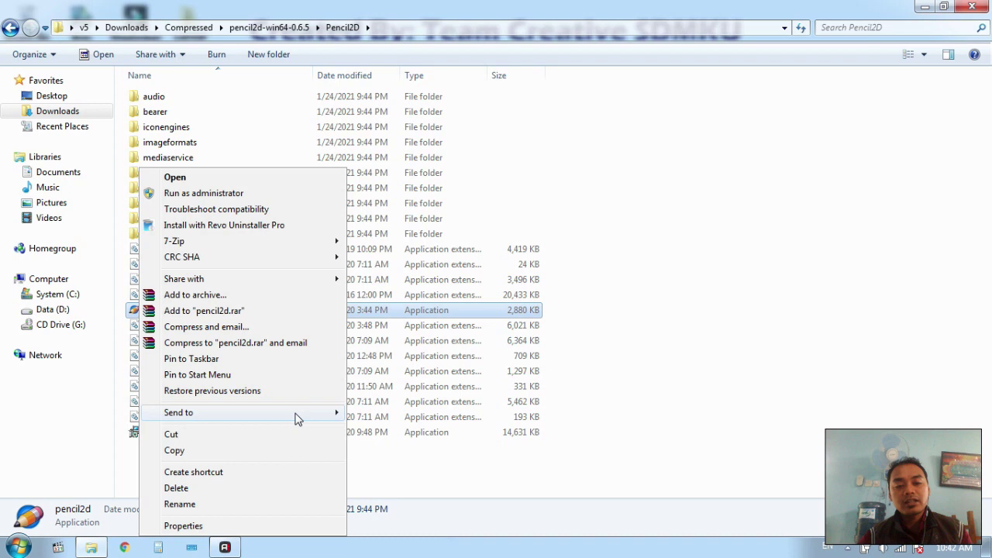
mouse_move(301, 419)
click(417, 444)
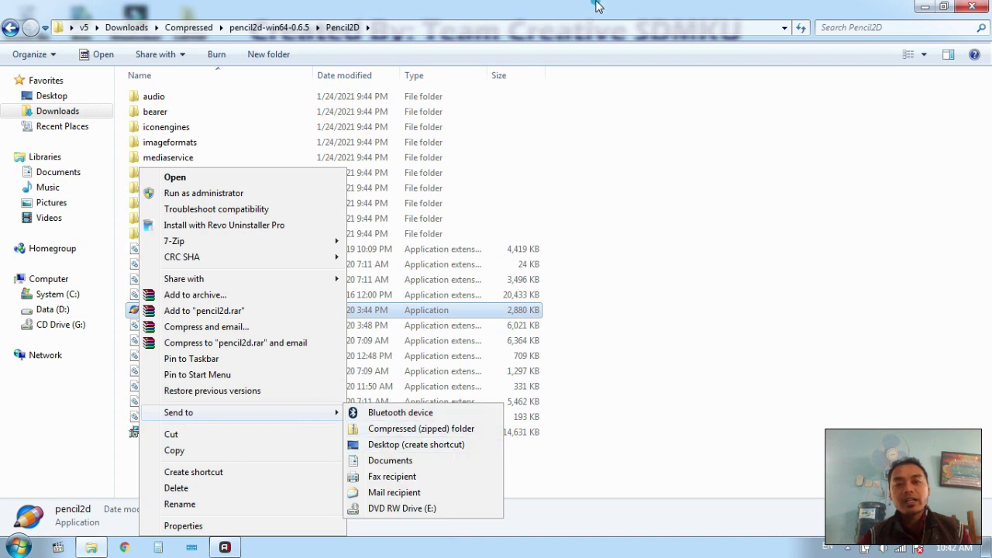
Step: Return to the desktop and launch Pencil2D from its shortcut
double_click(598, 14)
click(766, 29)
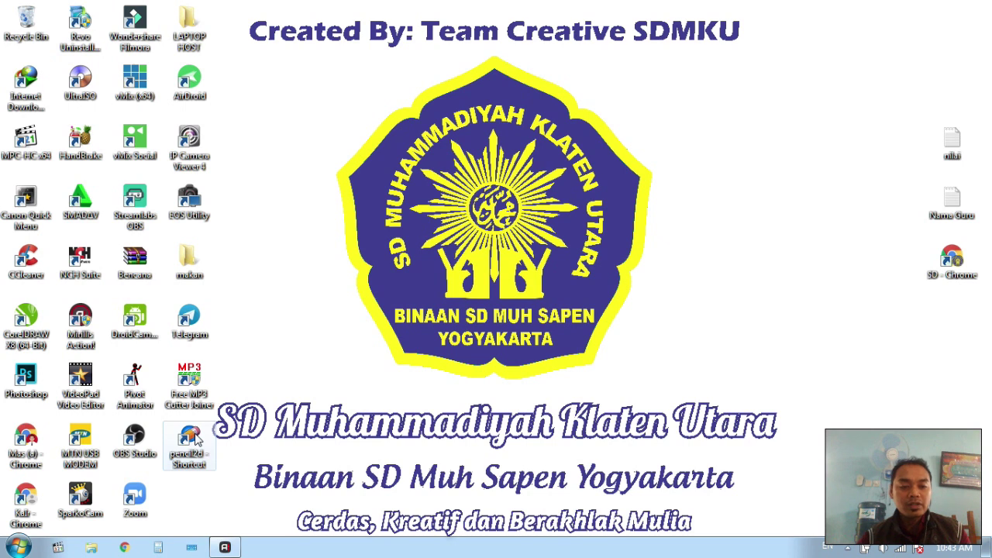
double_click(197, 439)
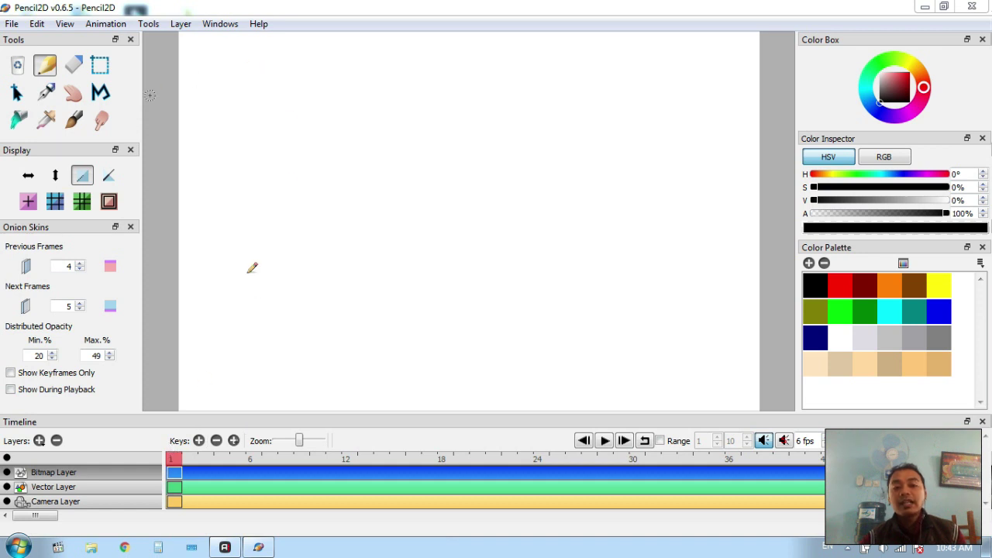
Step: Go through the bitmap, vector and camera layers and make the Vector Layer the active one
click(72, 489)
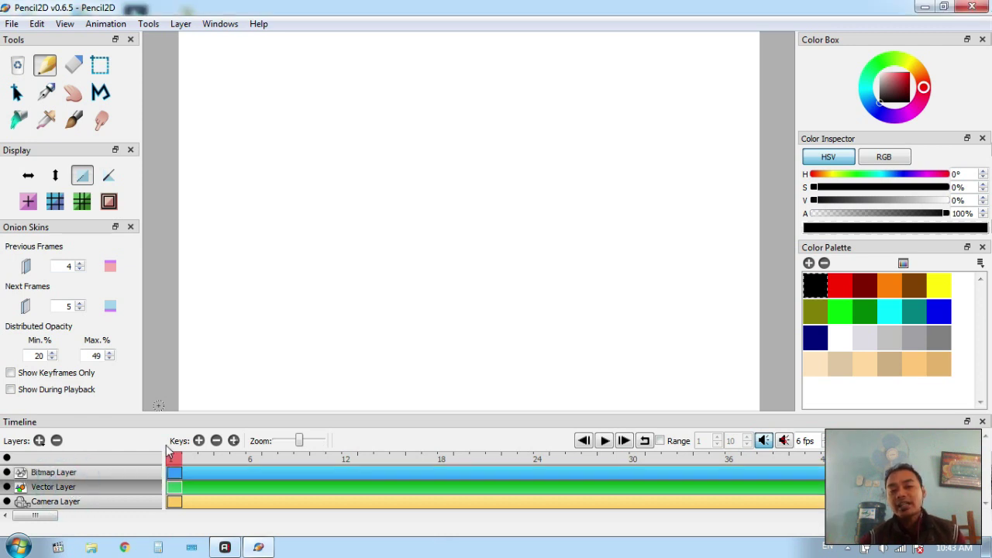
click(97, 474)
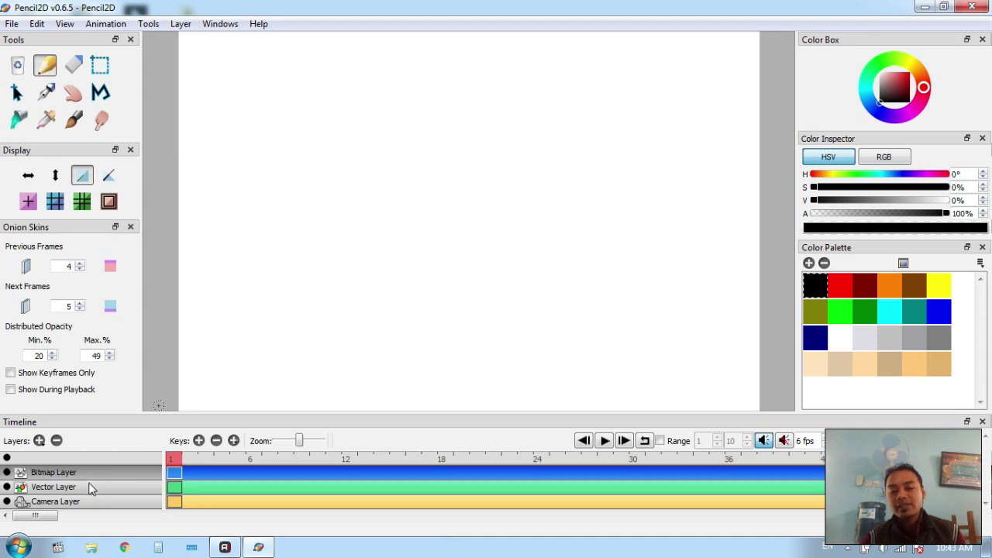
click(89, 488)
click(89, 504)
click(88, 493)
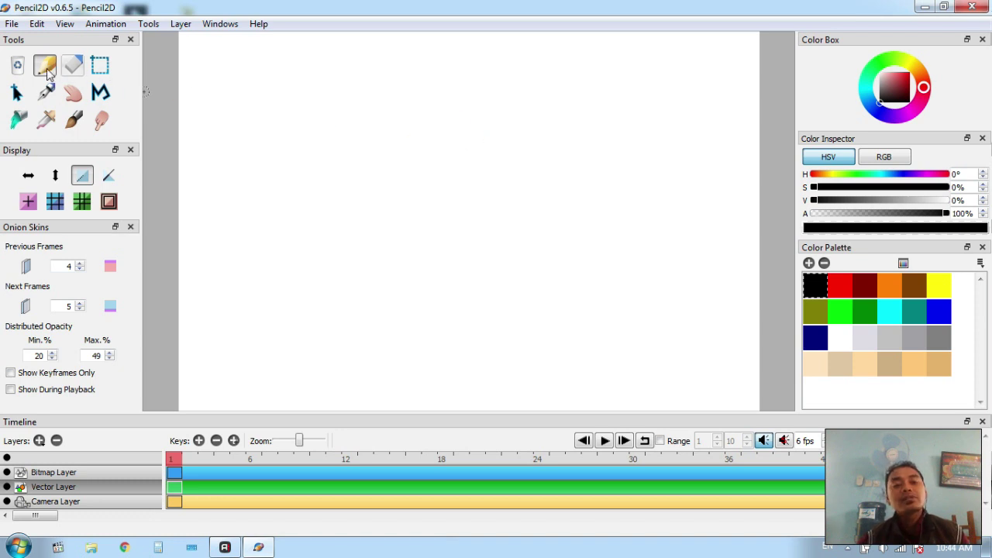
Step: Draw one test stroke each with the Pencil, Pen and Brush tools, one below the other on the vector layer
drag(314, 137, 399, 120)
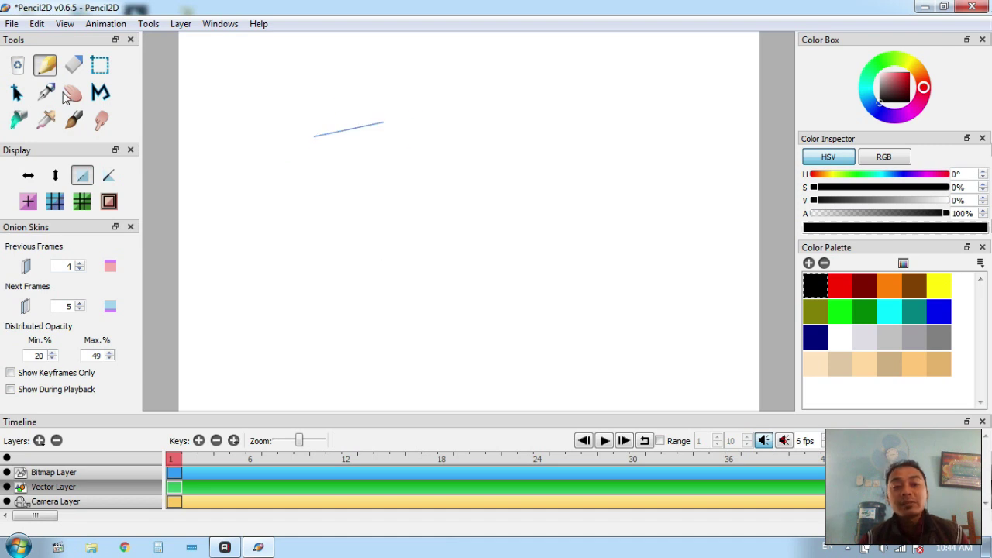
click(45, 92)
drag(320, 156, 398, 148)
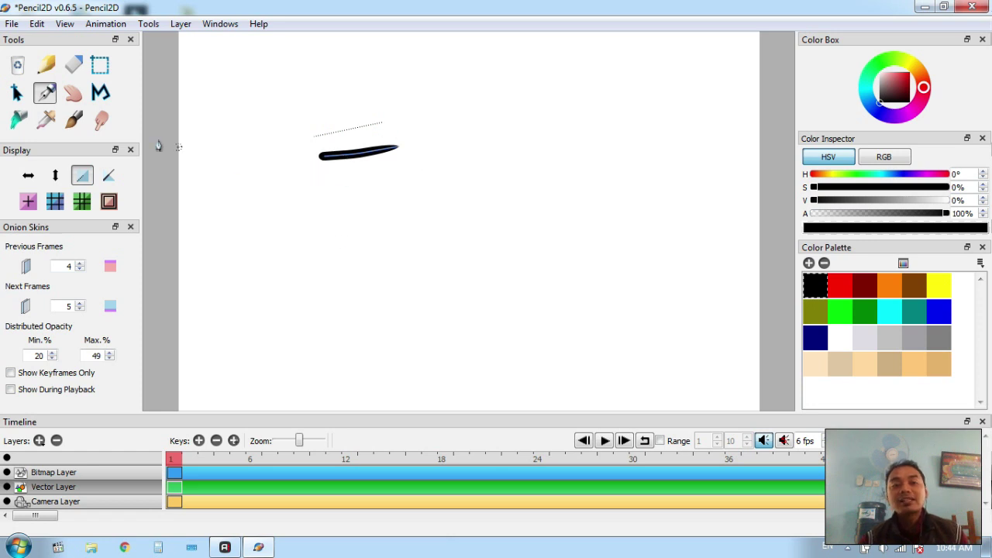
click(74, 118)
drag(327, 192, 483, 190)
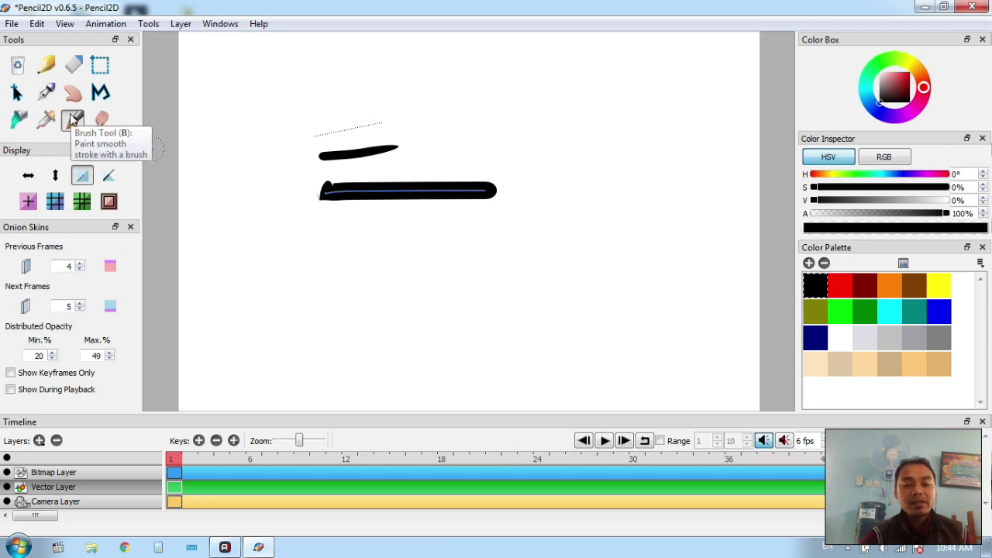
Step: Undo the three test strokes
key(ctrl+z)
key(ctrl+z)
key(ctrl+z)
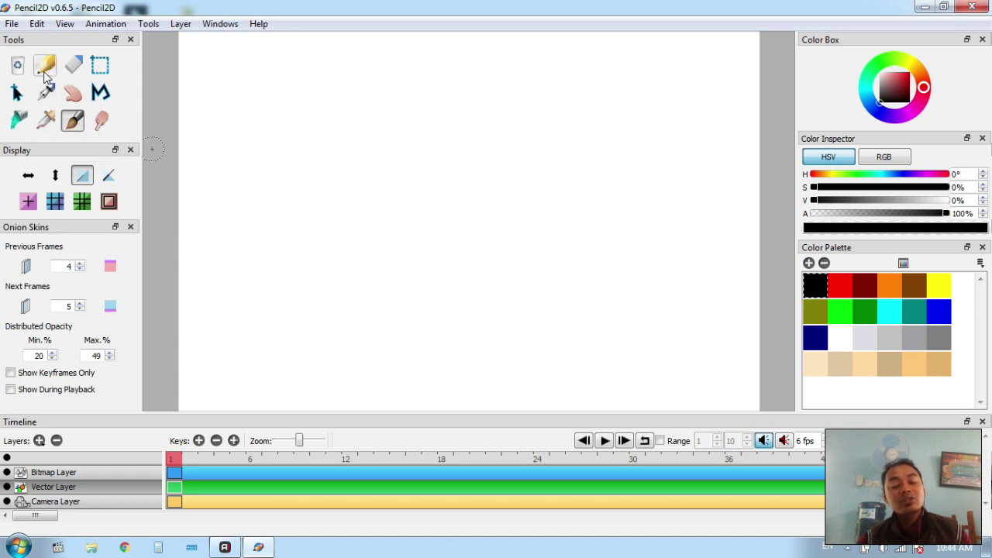
Step: Draw a stick figure with head, body, two arms and two legs using the Pen tool in black
click(45, 92)
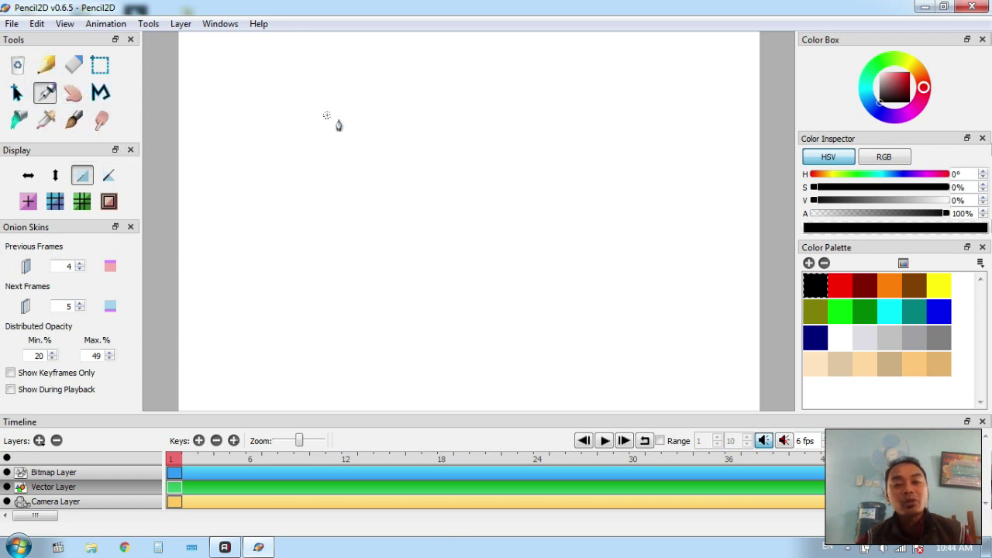
mouse_move(376, 125)
mouse_down()
mouse_move(349, 131)
mouse_move(337, 164)
mouse_move(374, 186)
mouse_move(392, 161)
mouse_move(383, 121)
mouse_up()
mouse_move(374, 184)
mouse_down()
mouse_move(368, 227)
mouse_move(358, 203)
mouse_move(310, 207)
mouse_up()
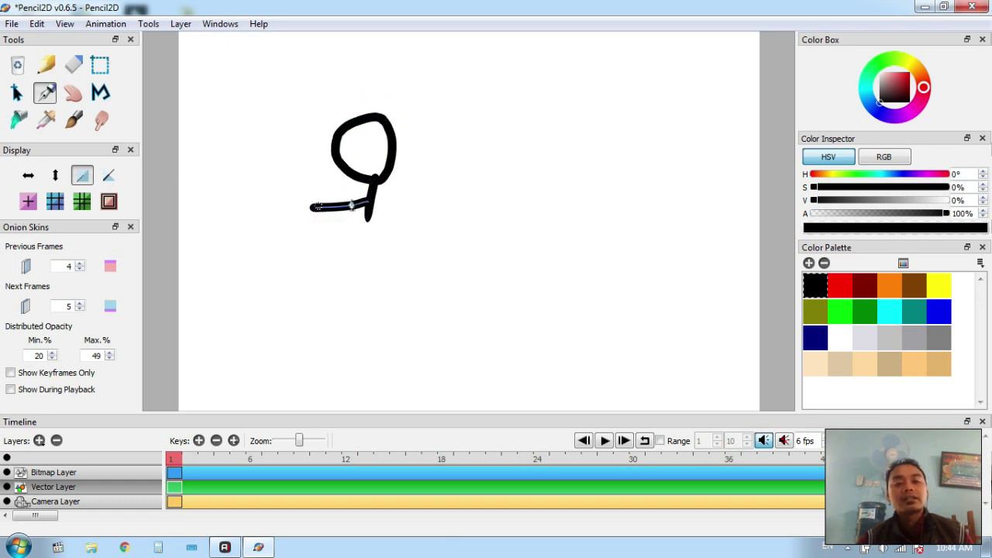
mouse_move(416, 211)
mouse_down()
mouse_move(372, 195)
mouse_move(347, 247)
mouse_move(395, 262)
mouse_up()
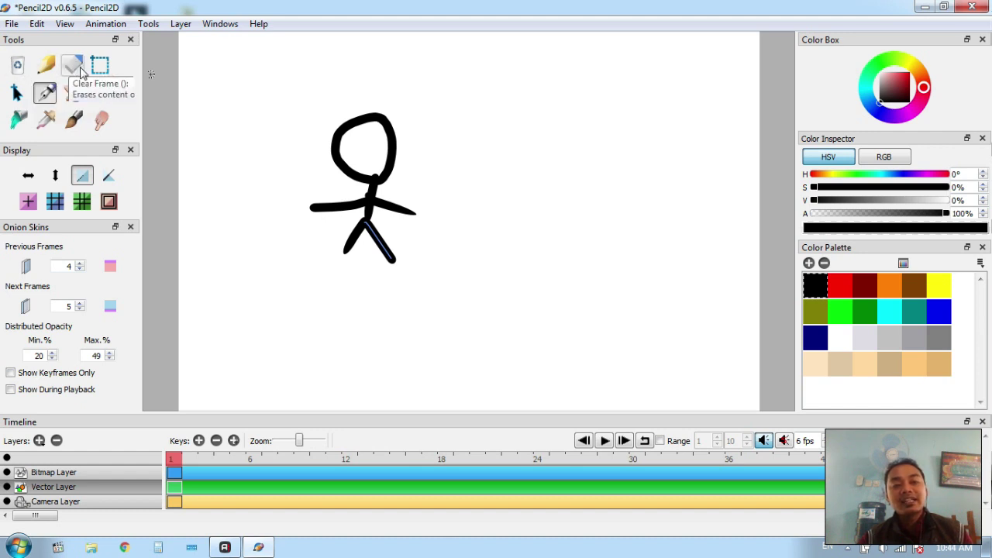
Step: Erase the stick figure's right-hand arm and leg with the Eraser tool
click(73, 66)
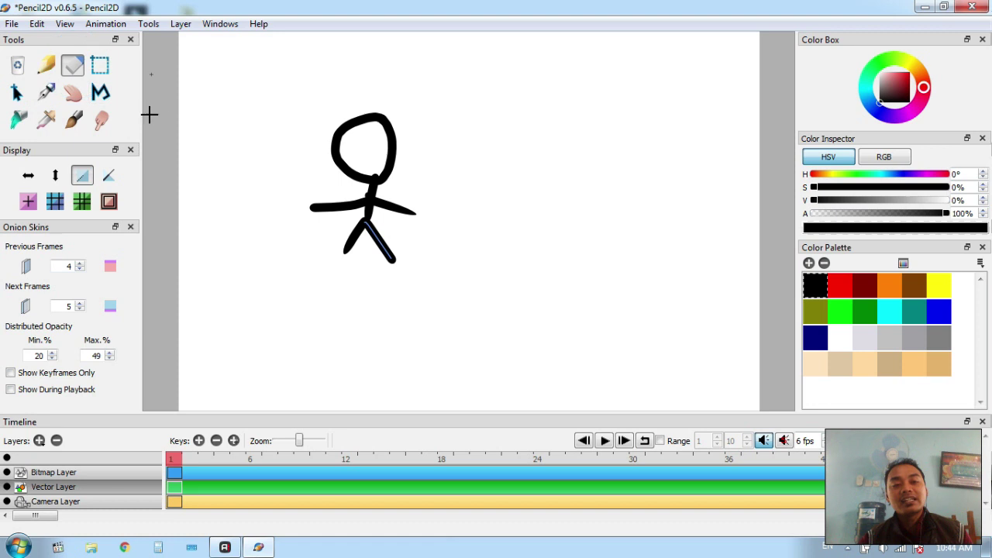
click(402, 206)
click(383, 202)
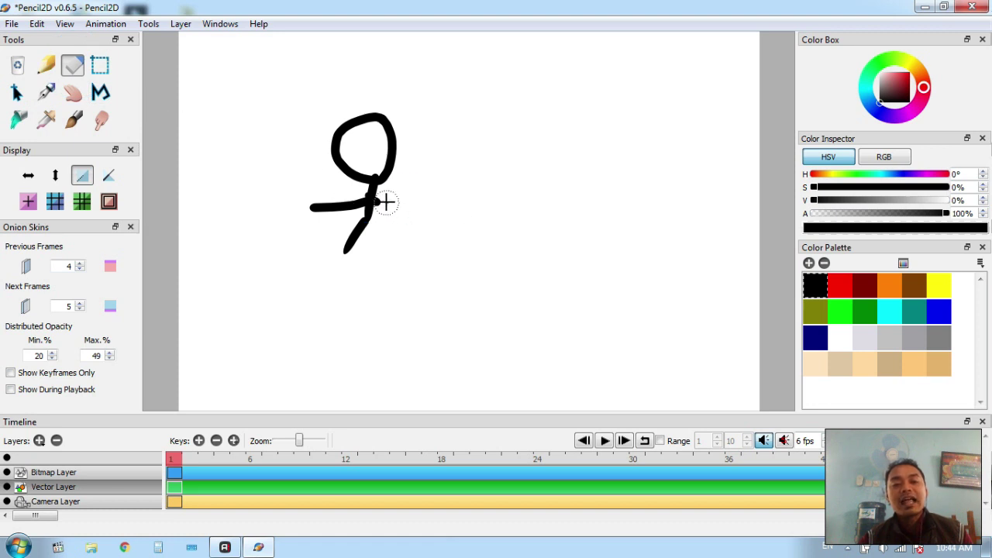
Step: Select the remaining stick figure with the Select tool and clear the frame
click(101, 68)
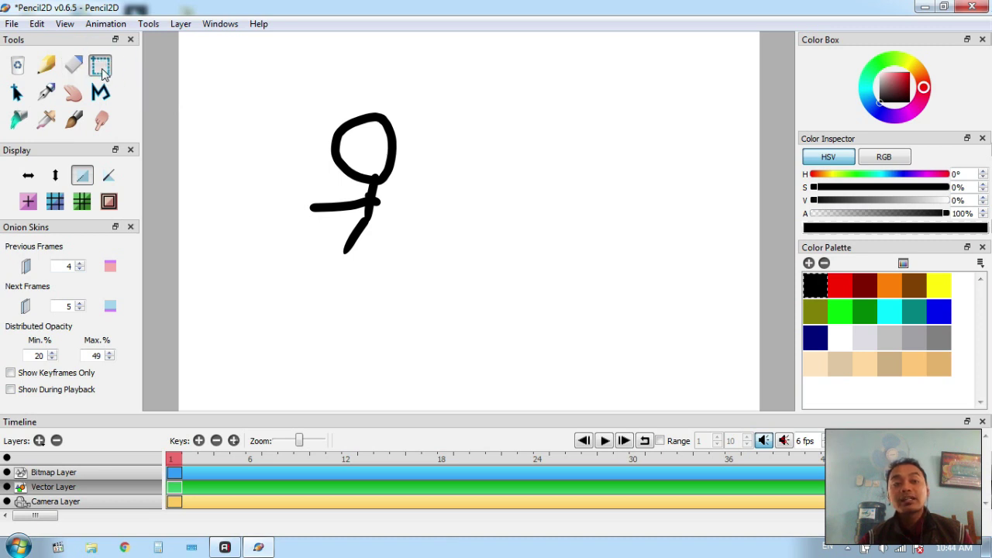
mouse_move(212, 76)
mouse_down()
mouse_move(282, 117)
mouse_move(462, 287)
mouse_up()
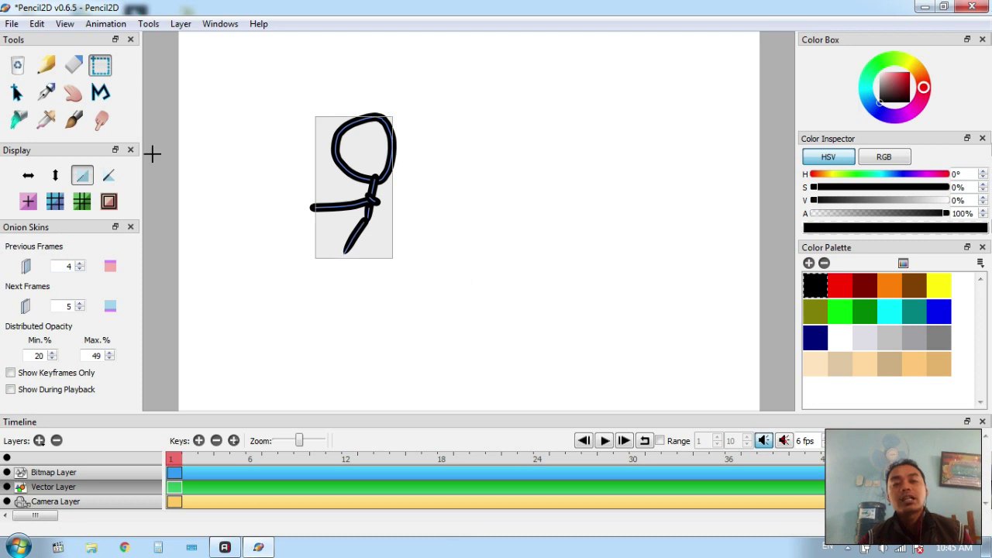
click(20, 68)
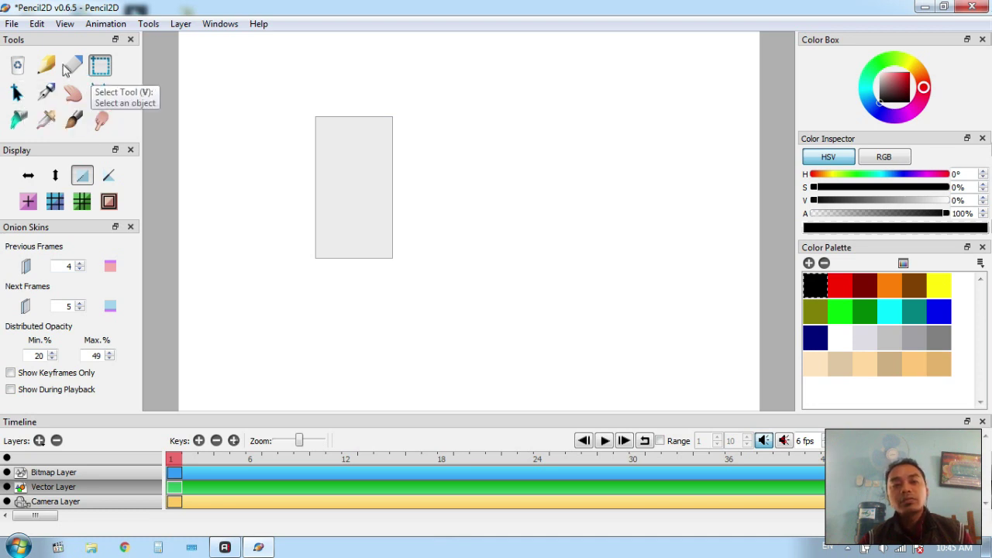
Step: Pan the canvas around with the Hand tool and zoom out to 75%
click(45, 65)
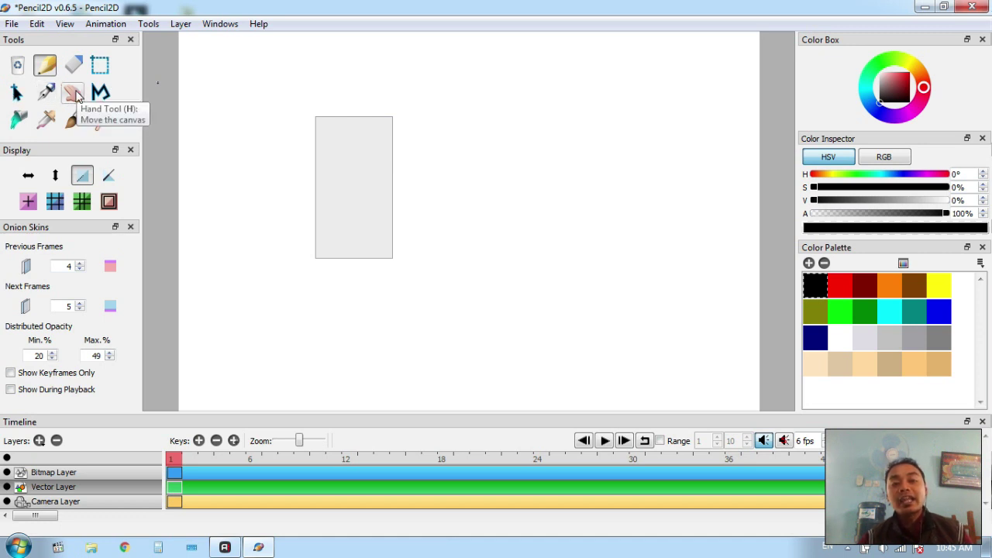
click(73, 93)
click(253, 110)
drag(253, 150, 268, 117)
scroll(368, 143, down, 2)
scroll(367, 143, up, 2)
drag(398, 140, 580, 222)
drag(690, 126, 476, 126)
scroll(478, 126, down, 1)
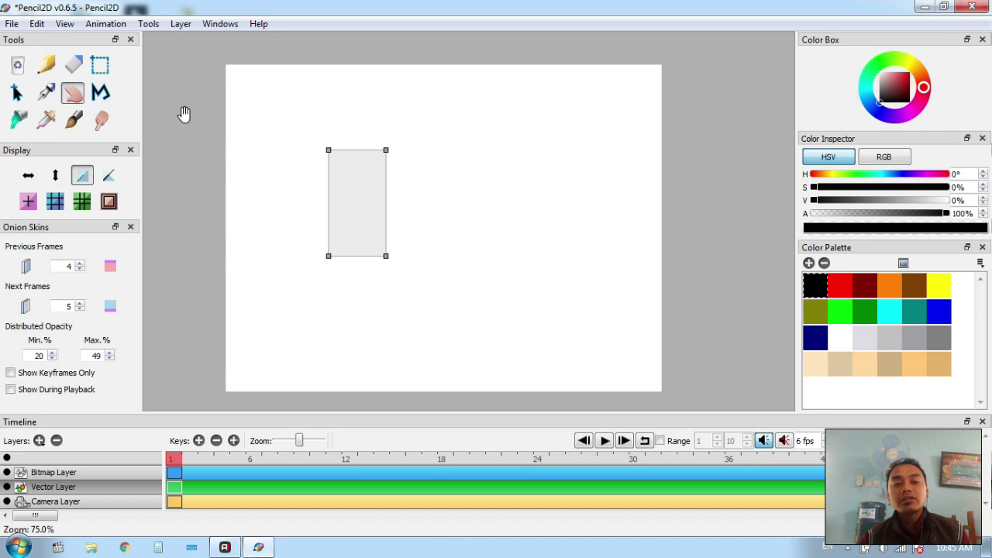
Step: Draw a looped freehand curve ending in a hook near the canvas centre with the Pen tool, undoing the short trial strokes
click(17, 92)
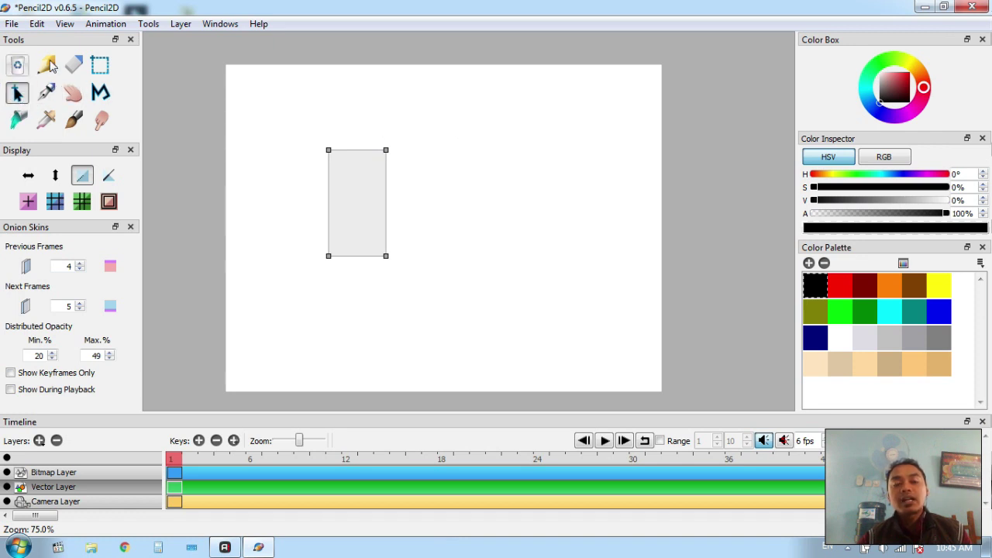
click(45, 93)
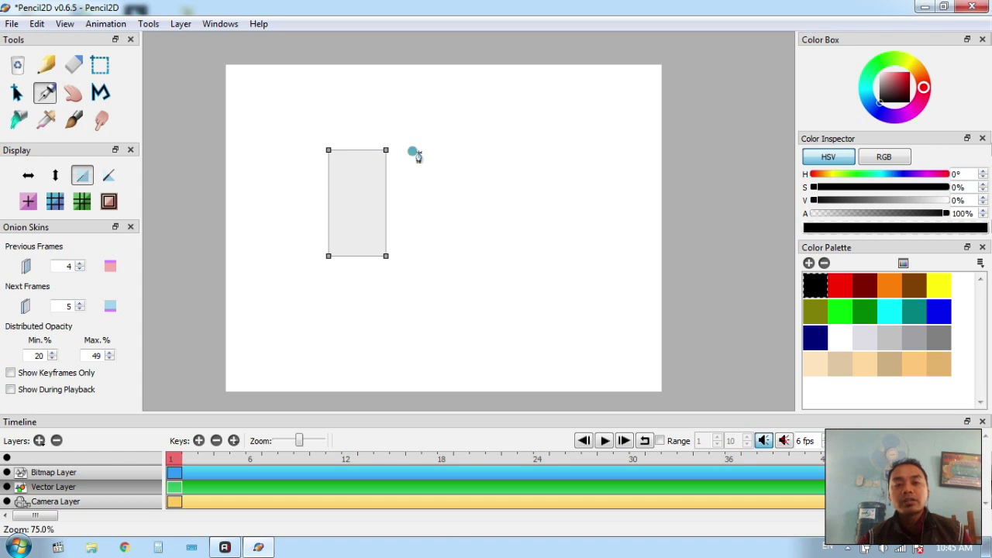
drag(416, 148, 423, 201)
click(457, 148)
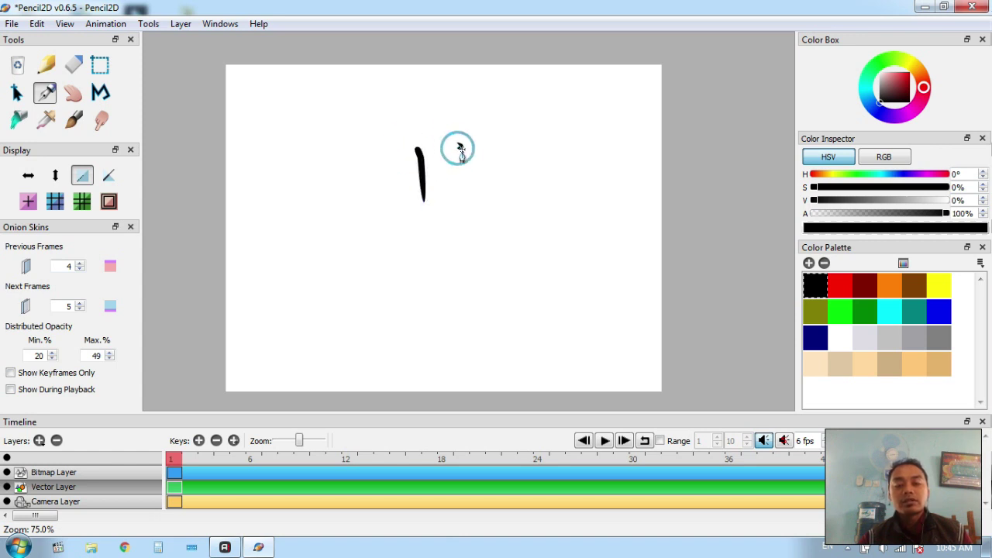
key(ctrl+z)
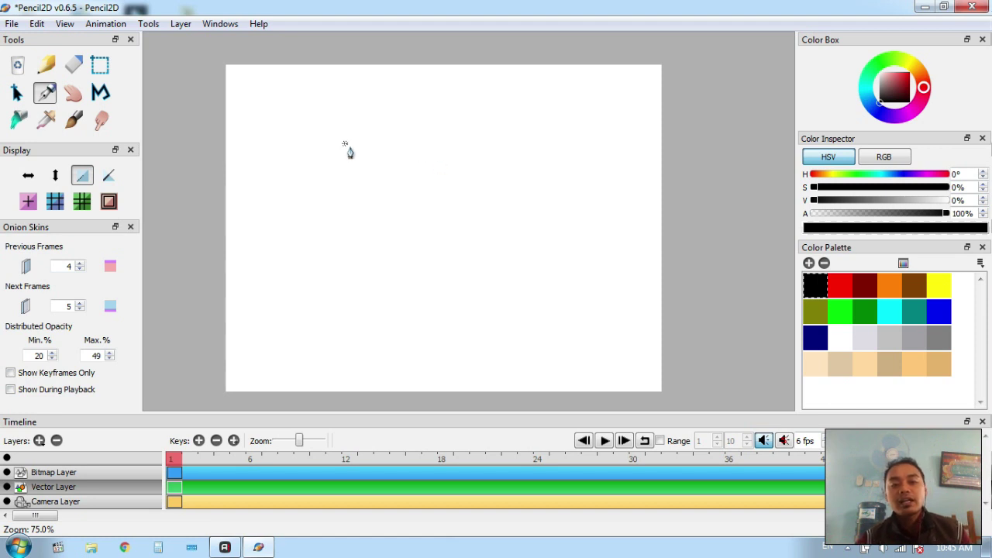
mouse_move(437, 162)
mouse_down()
mouse_move(415, 239)
mouse_move(370, 236)
mouse_up()
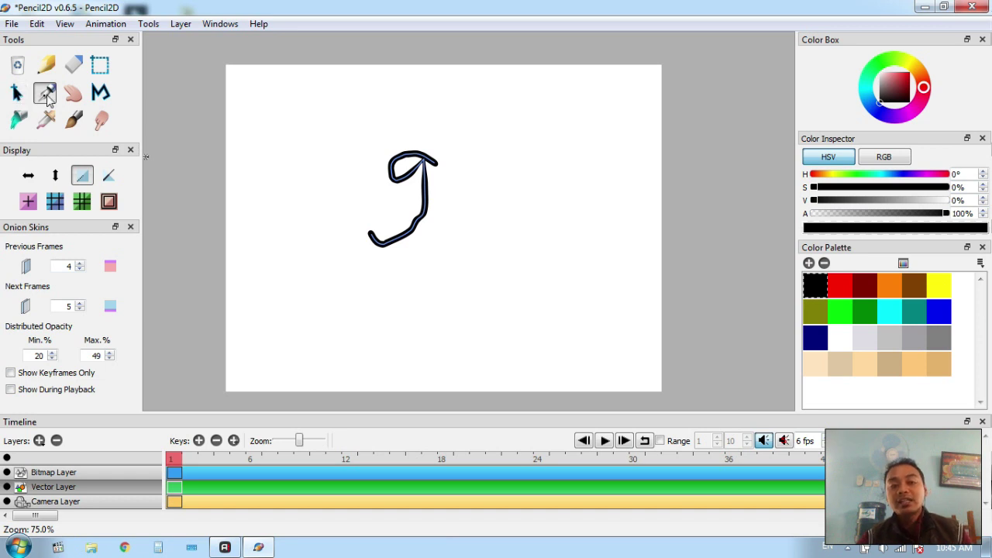
Step: Shift the canvas slightly with the Hand tool
click(73, 93)
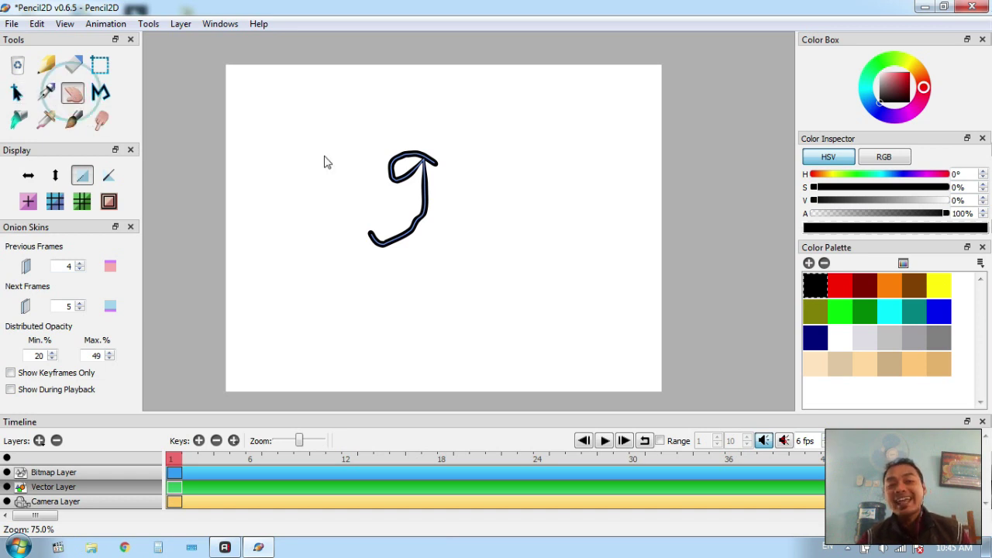
mouse_move(338, 186)
mouse_down()
mouse_move(346, 152)
mouse_move(496, 157)
mouse_move(421, 144)
mouse_move(483, 117)
mouse_move(442, 145)
mouse_move(445, 164)
mouse_move(430, 158)
mouse_up()
drag(438, 153, 454, 137)
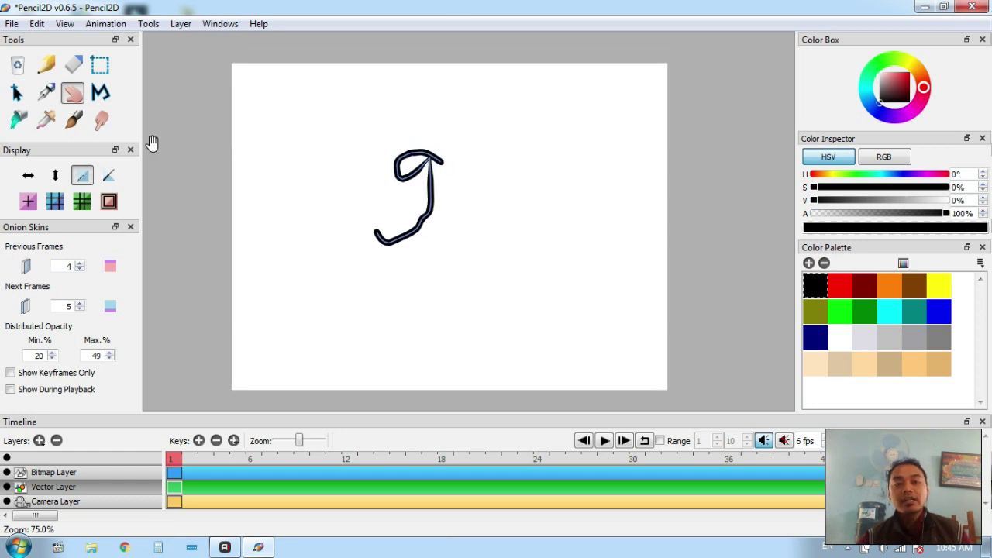
Step: Select the freehand curve with the Move tool and move it left and slightly down
click(16, 93)
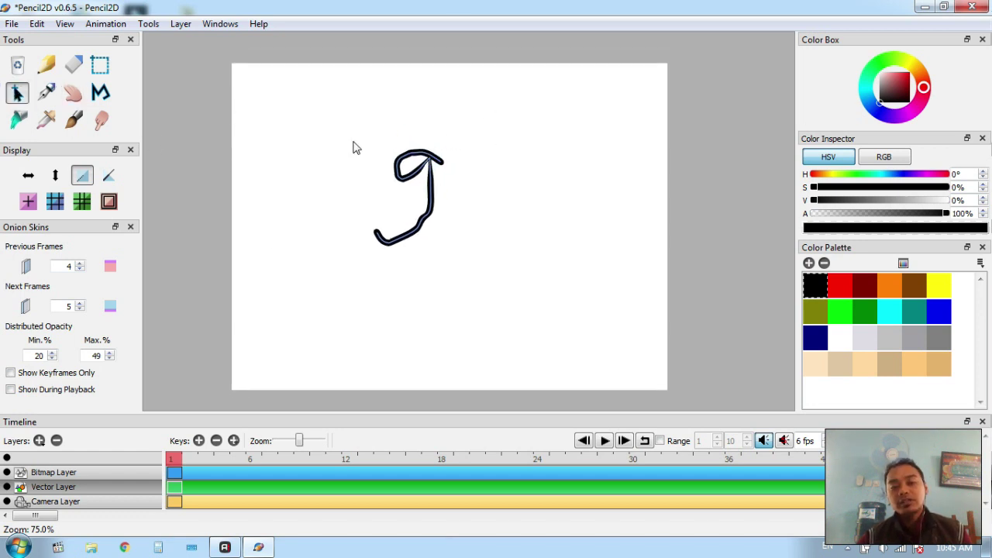
click(409, 180)
click(407, 176)
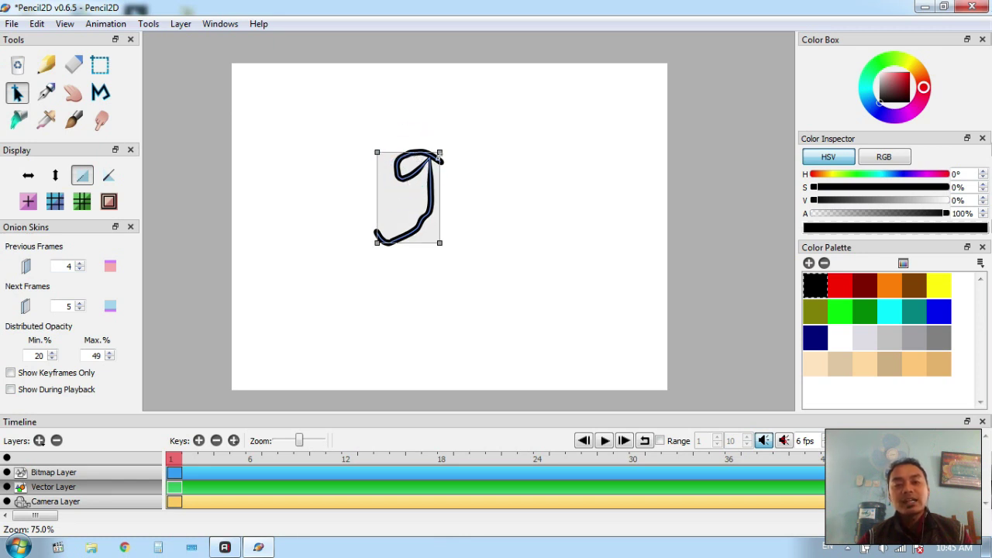
mouse_move(434, 157)
mouse_down()
mouse_move(394, 169)
mouse_move(310, 117)
mouse_move(309, 170)
mouse_move(377, 176)
mouse_up()
scroll(378, 178, up, 3)
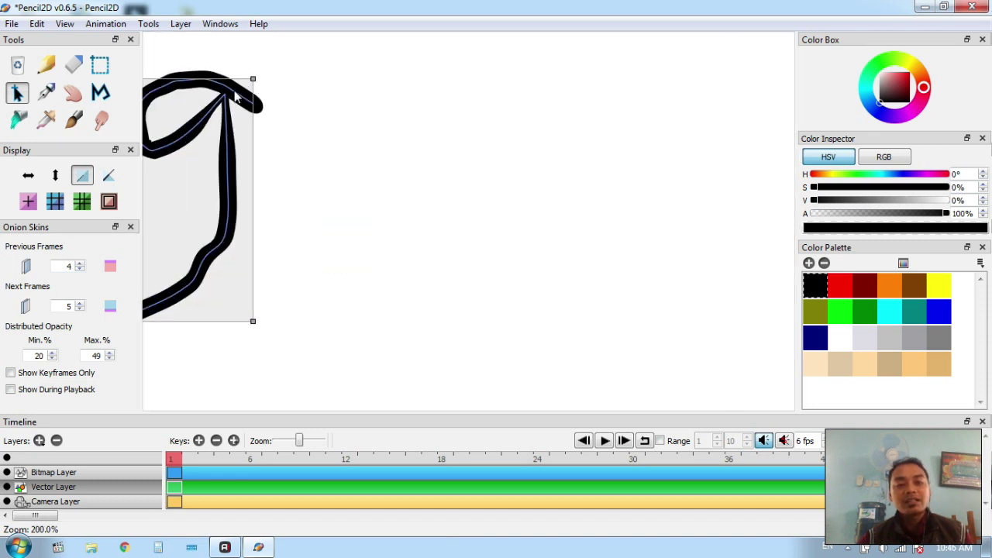
Step: Move the freehand curve further left and slightly down on the canvas with the Move tool
scroll(237, 96, down, 1)
scroll(322, 145, down, 2)
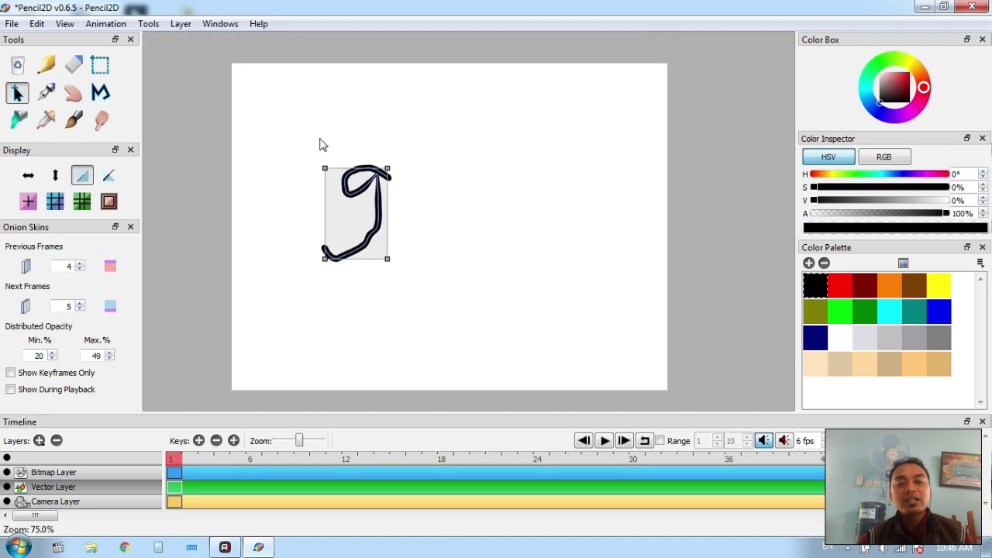
click(365, 155)
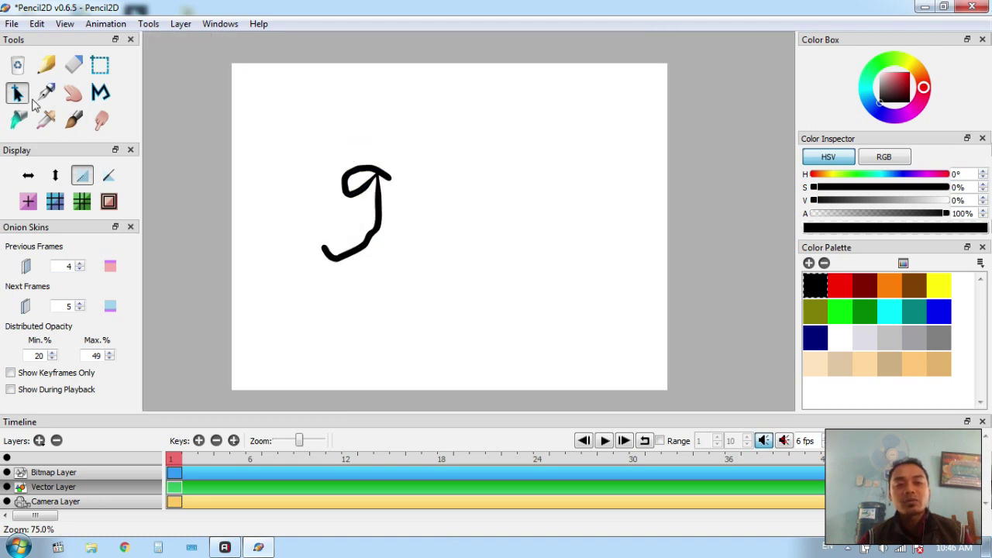
click(349, 180)
mouse_move(379, 172)
mouse_down()
mouse_move(345, 152)
mouse_move(525, 153)
mouse_move(326, 104)
mouse_move(329, 268)
mouse_move(406, 155)
mouse_move(396, 212)
mouse_move(584, 158)
mouse_move(465, 160)
mouse_move(306, 96)
mouse_move(518, 236)
mouse_move(641, 286)
mouse_move(341, 287)
mouse_move(503, 155)
mouse_move(392, 203)
mouse_move(335, 177)
mouse_up()
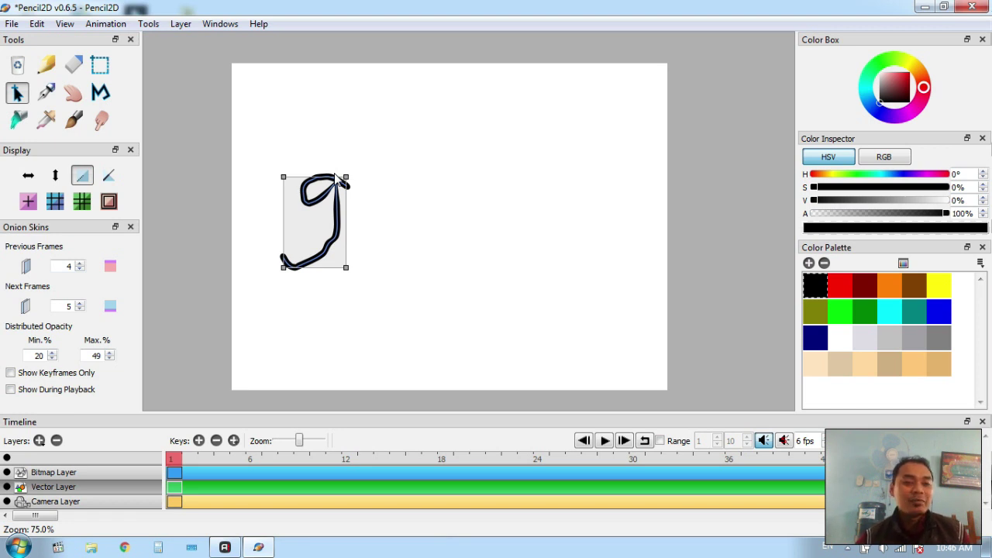
click(362, 178)
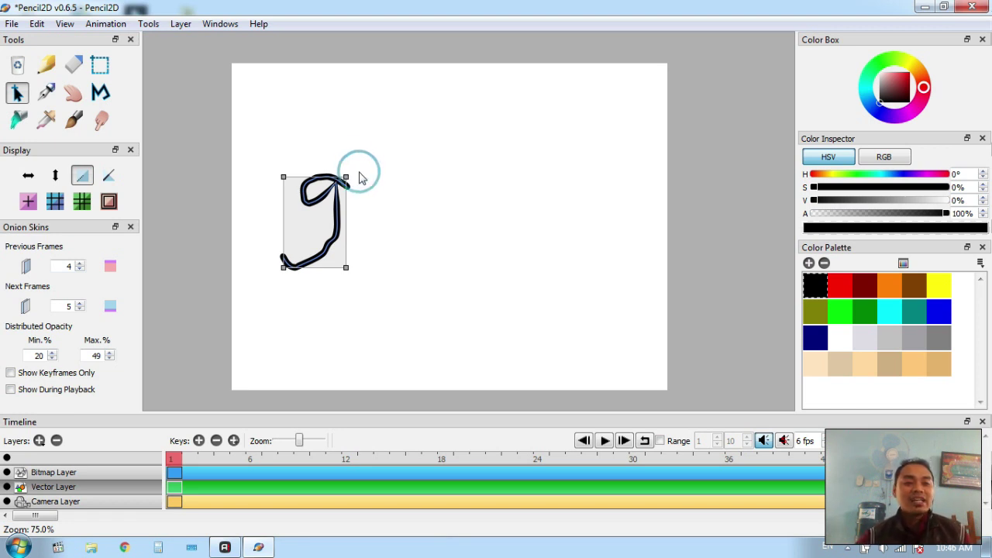
Step: Draw an upright closed triangle near the canvas's upper edge with the Polyline tool
click(100, 93)
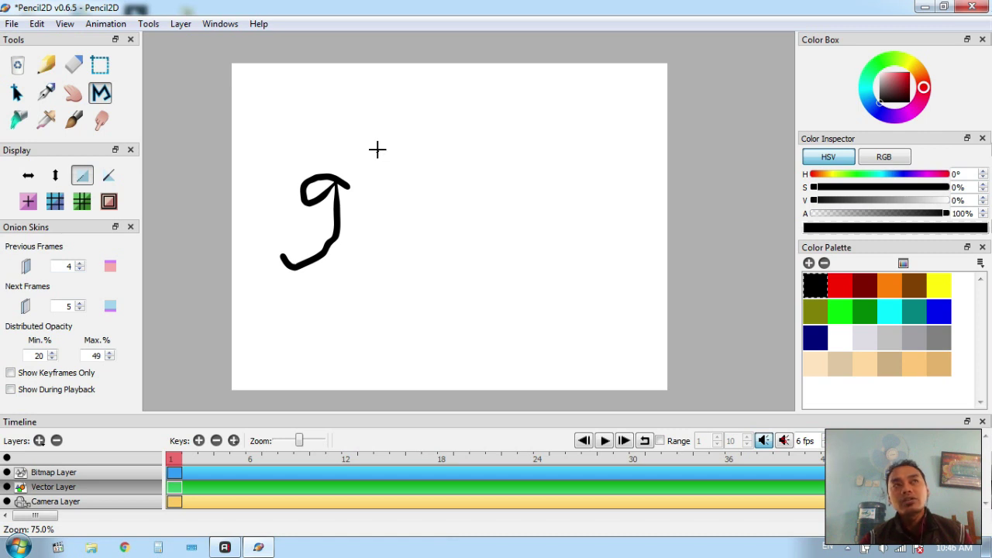
click(378, 149)
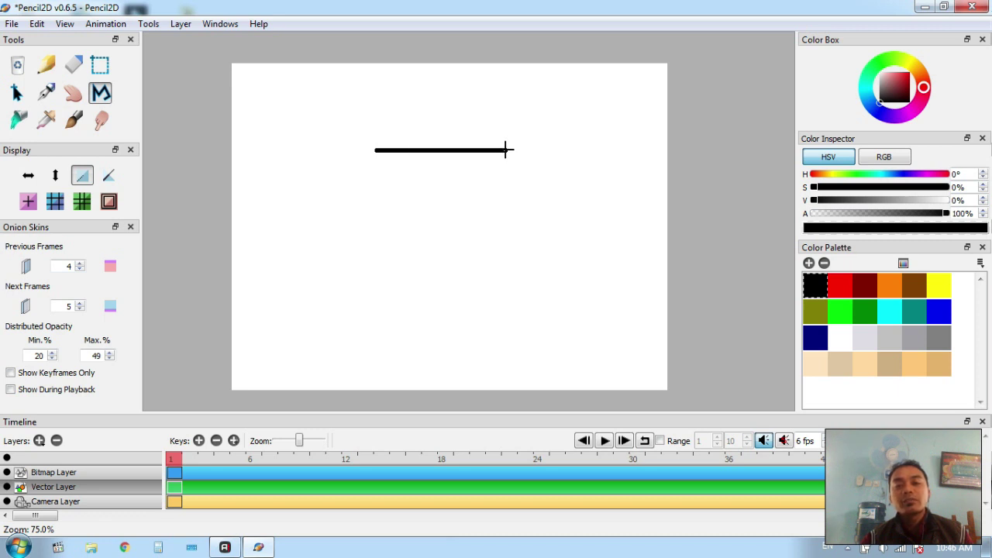
click(505, 150)
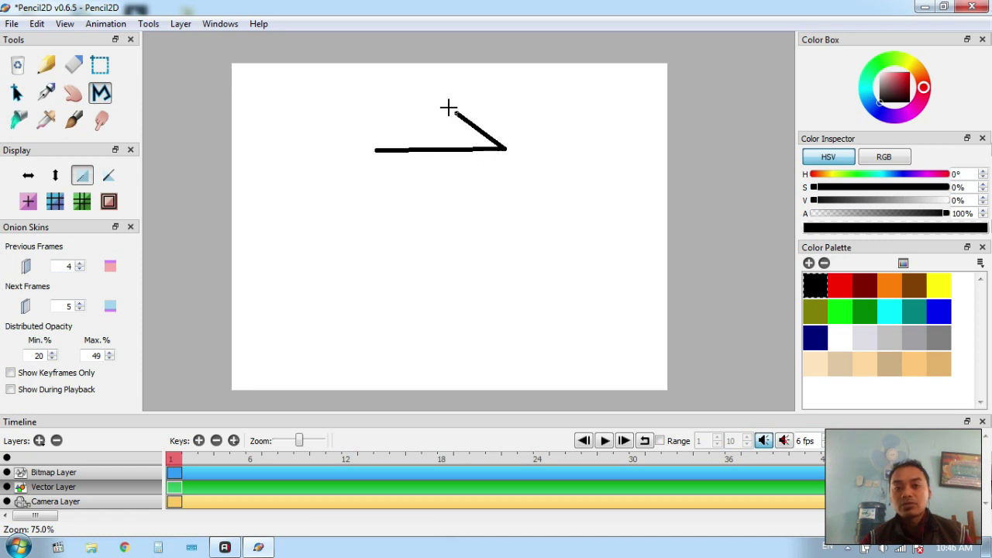
click(430, 87)
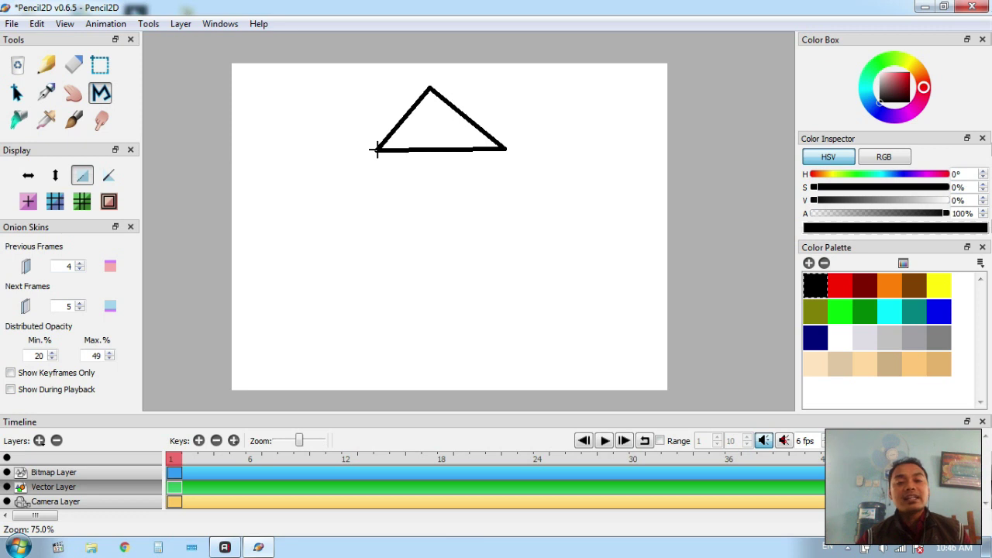
key(ctrl+v)
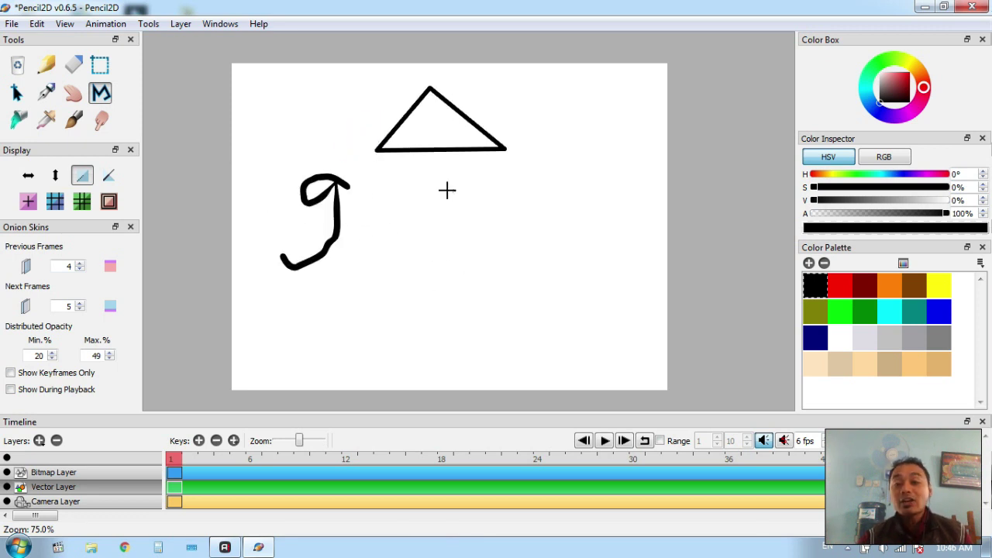
Step: Draw a larger inverted triangle with the Polyline tool beneath the upright triangle, slightly to its right
key(ctrl+d)
click(409, 203)
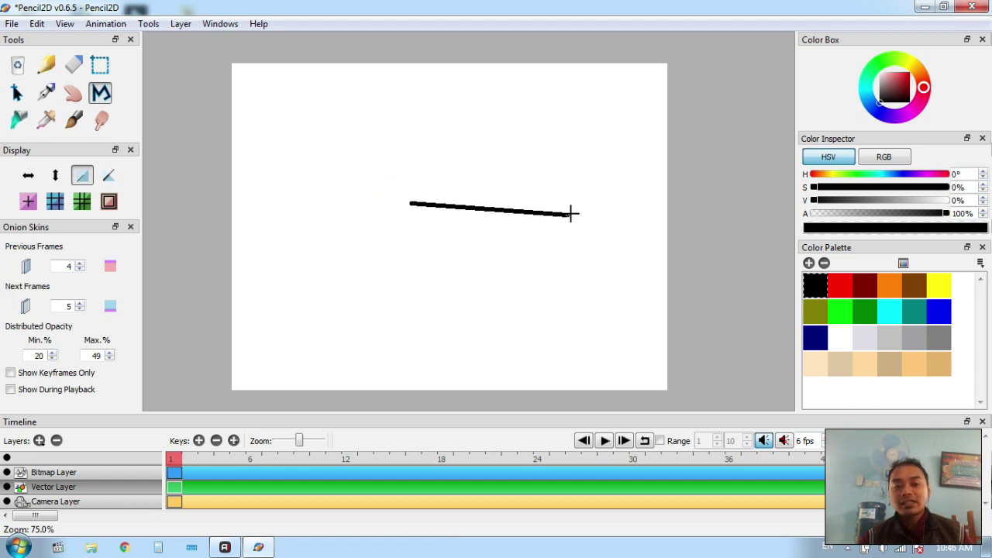
click(573, 204)
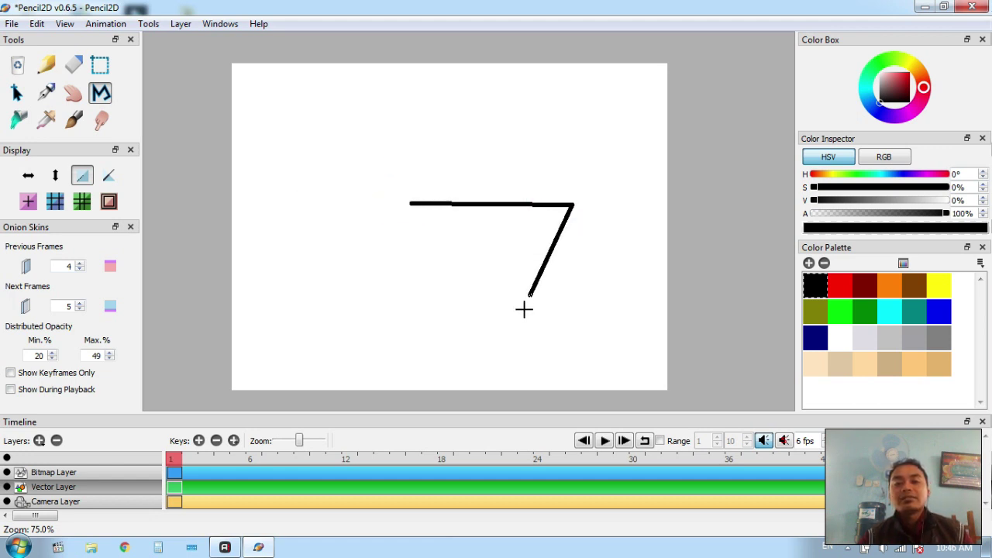
click(482, 286)
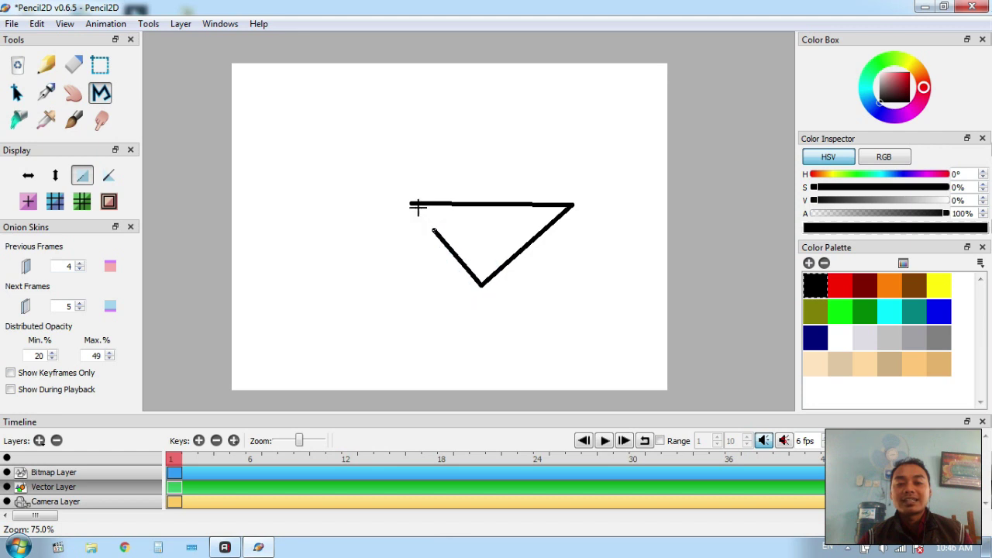
double_click(406, 203)
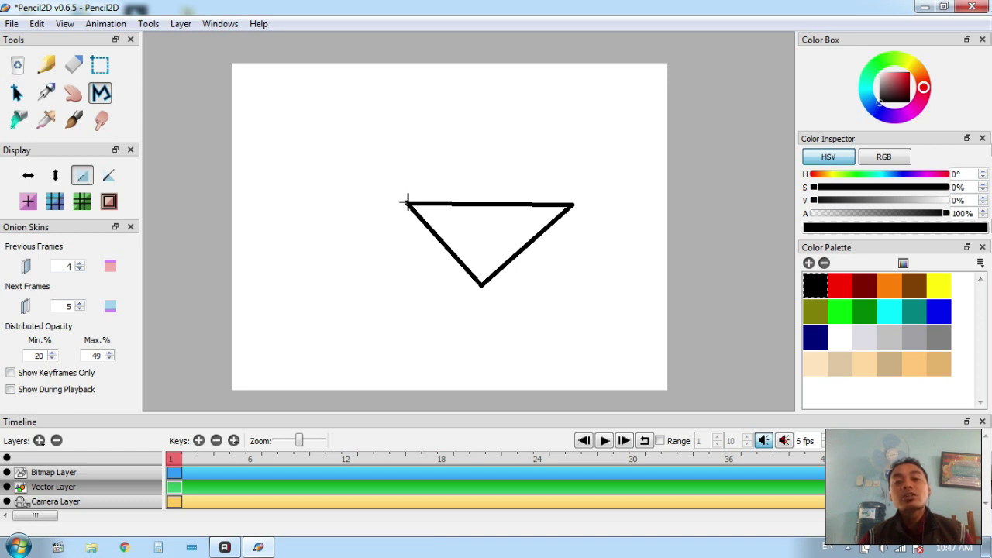
double_click(406, 203)
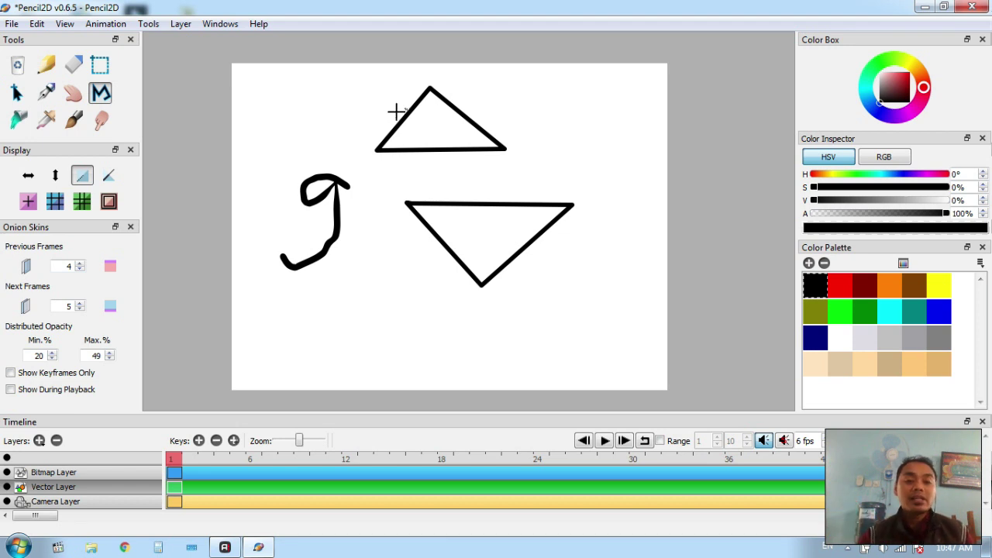
Step: Draw a straight horizontal line between the two triangles with the Polyline tool
key(ctrl+d)
drag(406, 176, 548, 173)
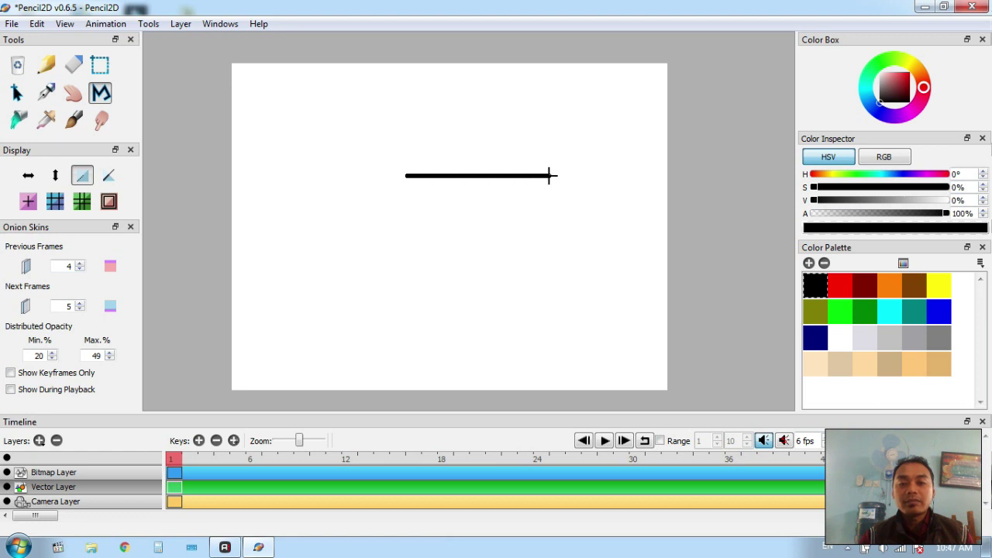
double_click(549, 175)
key(ctrl+z)
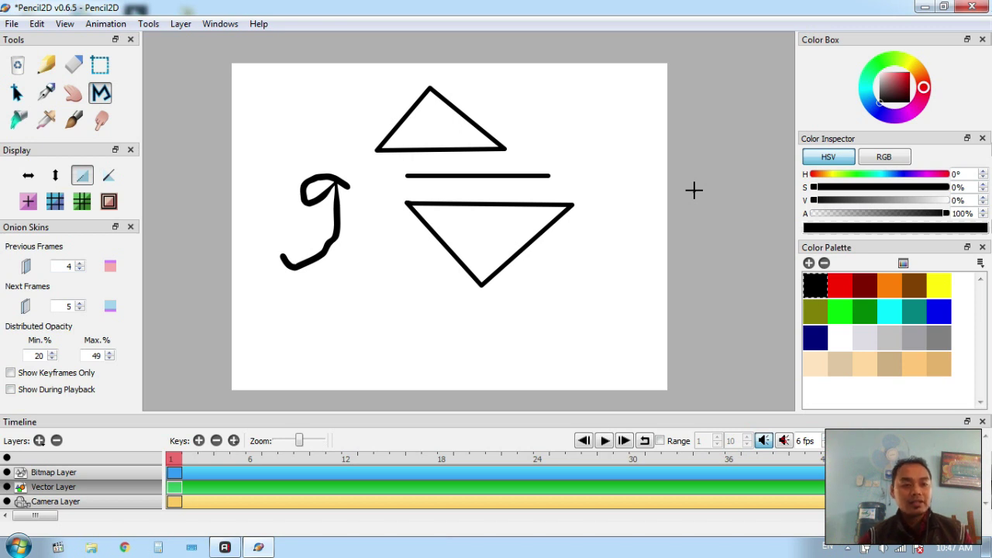
Step: Choose dark green for the Paint Bucket tool, and sample black from the upright triangle's apex with the Eyedropper
click(20, 124)
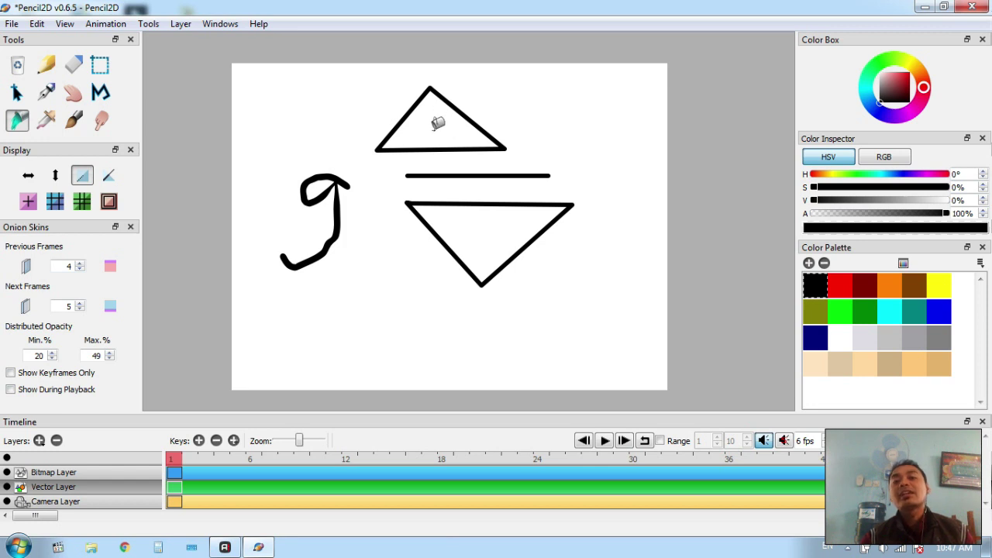
click(866, 311)
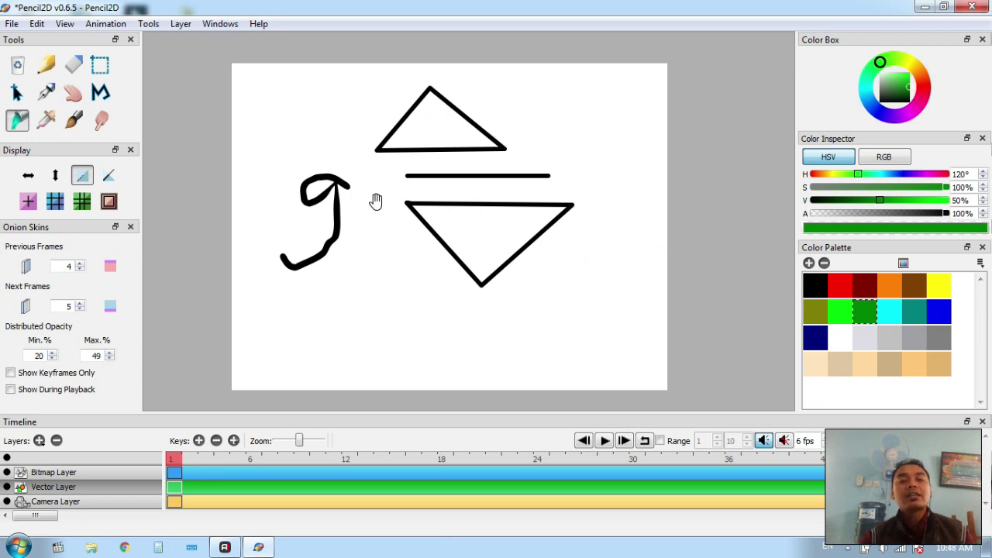
click(49, 124)
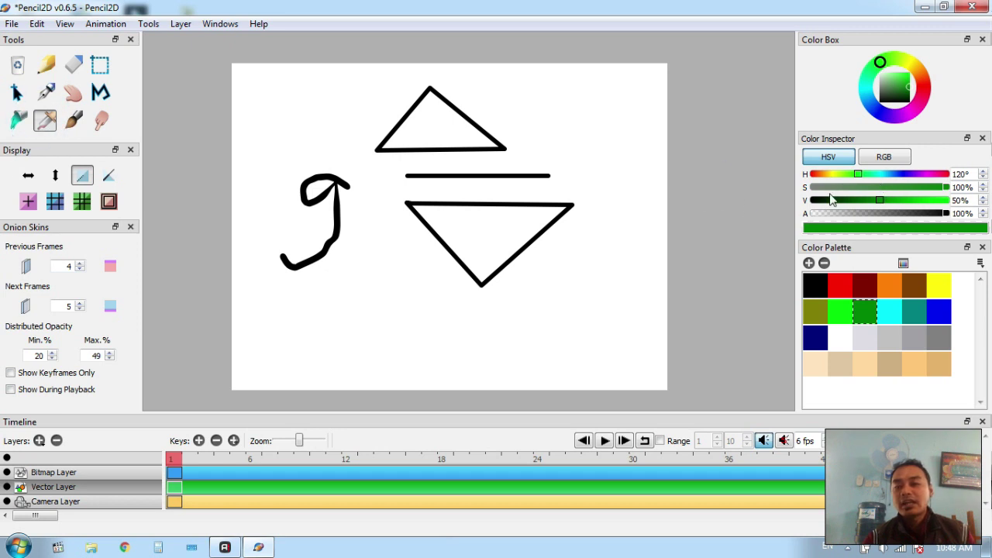
click(431, 81)
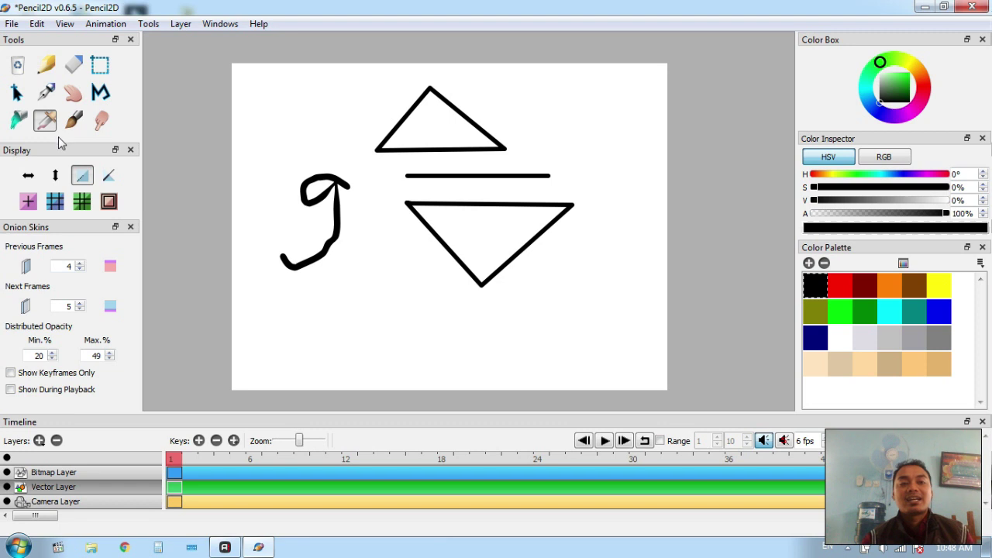
Step: Reshape the freehand curve with the Smudge tool, rounding its loop, bowing its stem outward and deepening the hook at its lower end
click(77, 124)
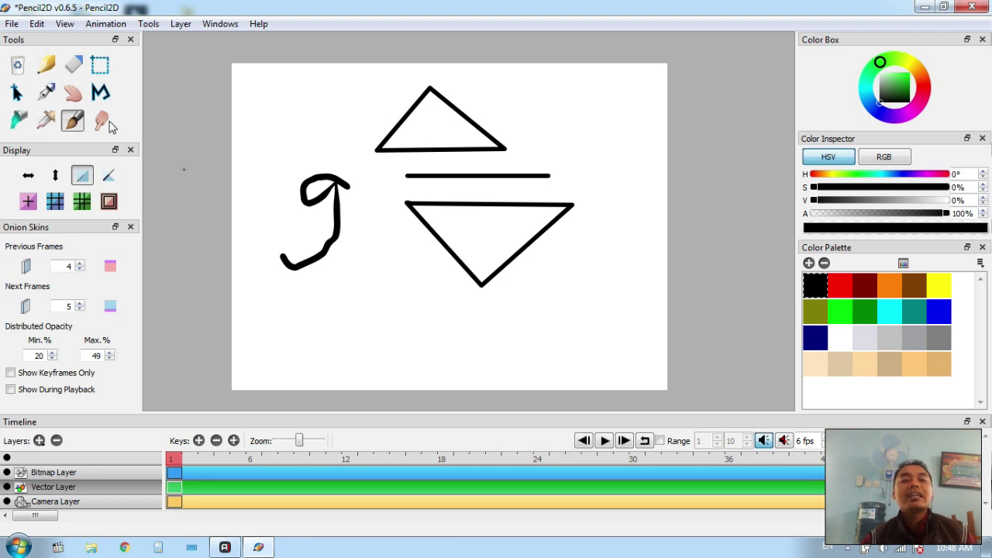
click(106, 124)
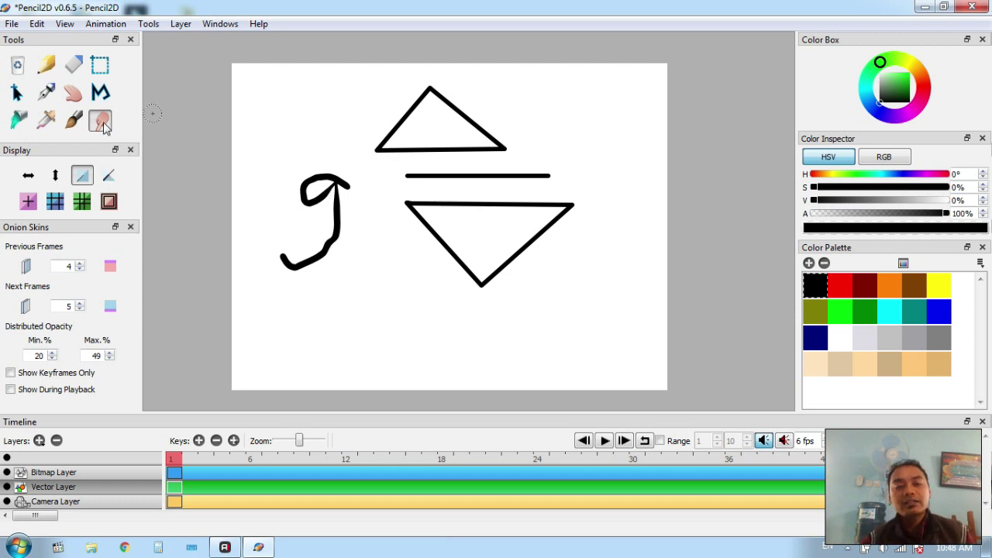
click(304, 184)
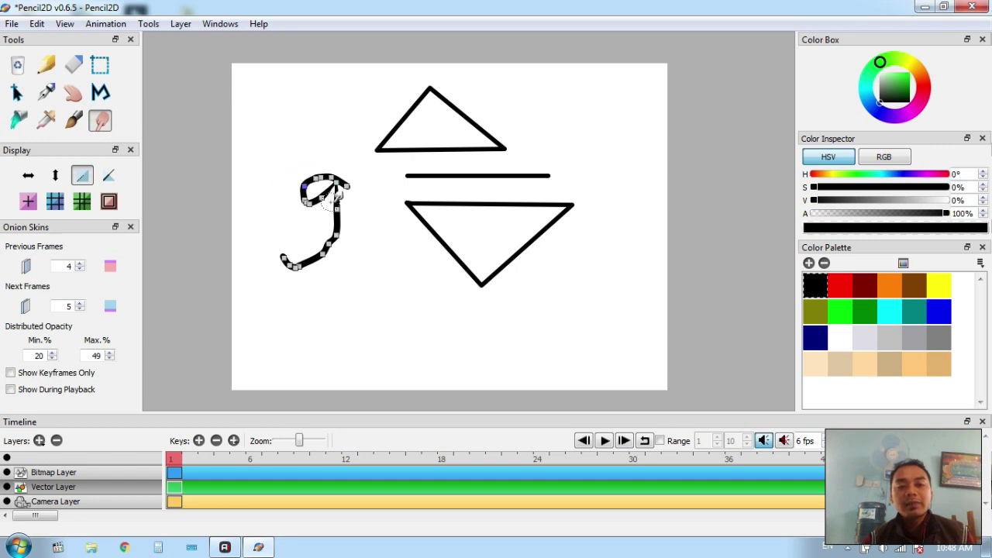
scroll(322, 203, up, 2)
scroll(317, 202, down, 1)
scroll(259, 199, up, 1)
scroll(233, 200, down, 1)
scroll(233, 194, up, 2)
scroll(232, 193, down, 2)
scroll(222, 210, up, 1)
scroll(217, 232, down, 1)
scroll(198, 261, up, 1)
scroll(221, 270, down, 1)
scroll(232, 275, down, 1)
scroll(287, 261, up, 1)
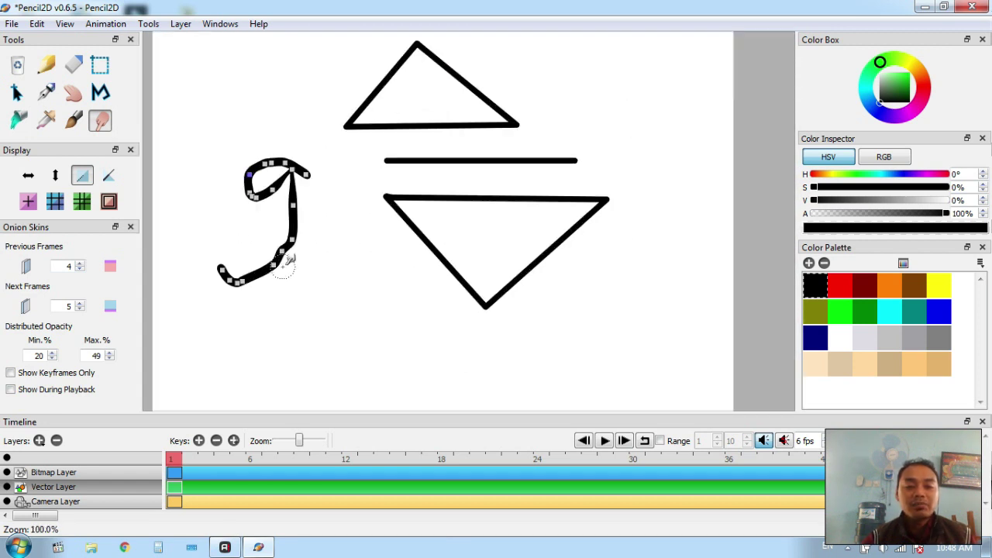
mouse_move(278, 262)
mouse_down()
mouse_move(304, 234)
mouse_move(305, 211)
mouse_move(295, 230)
mouse_move(294, 205)
mouse_move(308, 200)
mouse_move(292, 174)
mouse_move(315, 163)
mouse_move(283, 153)
mouse_move(273, 162)
mouse_move(269, 149)
mouse_move(267, 161)
mouse_move(255, 155)
mouse_move(261, 146)
mouse_move(247, 186)
mouse_move(264, 194)
mouse_move(253, 197)
mouse_move(260, 203)
mouse_move(285, 194)
mouse_up()
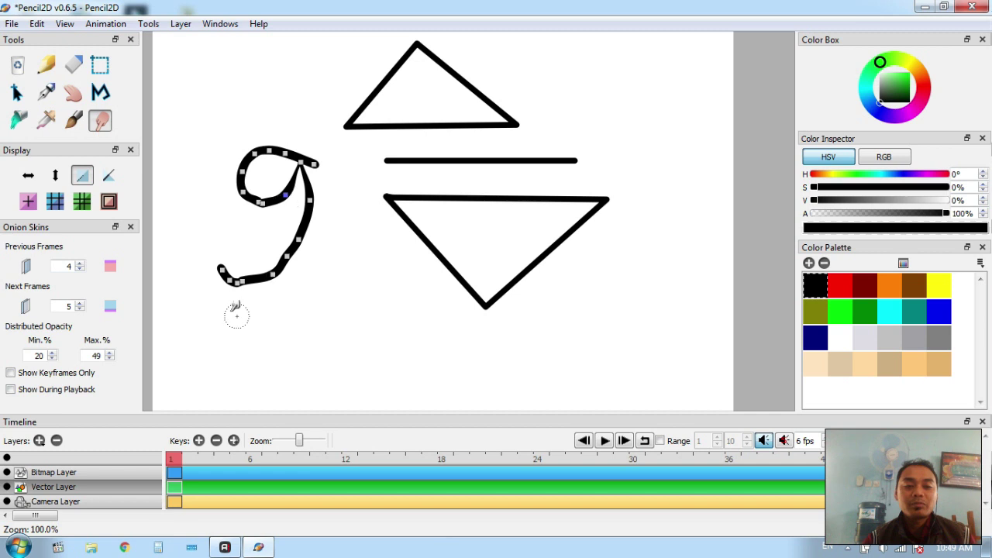
mouse_move(222, 273)
mouse_down()
mouse_move(217, 265)
mouse_move(219, 275)
mouse_move(248, 266)
mouse_move(254, 290)
mouse_up()
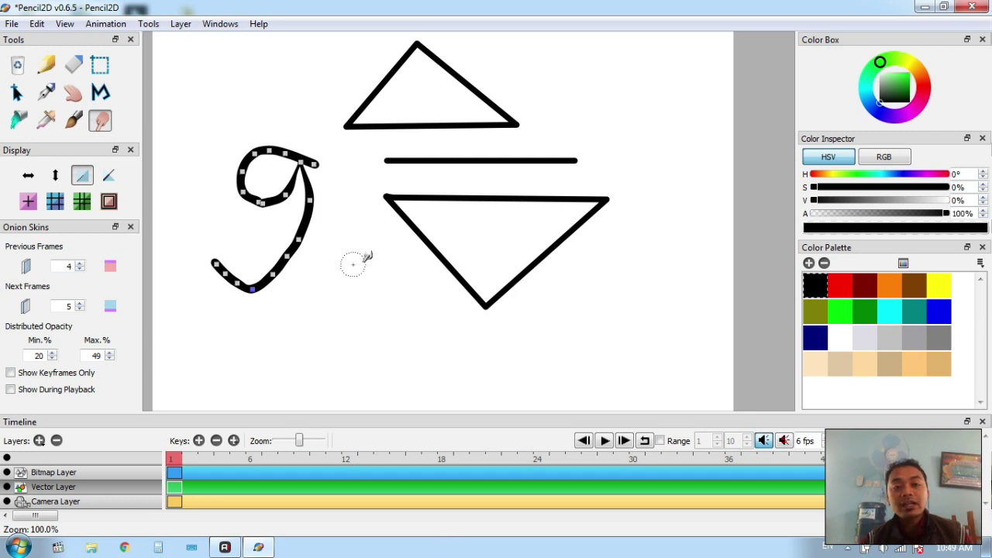
key(ctrl+Down)
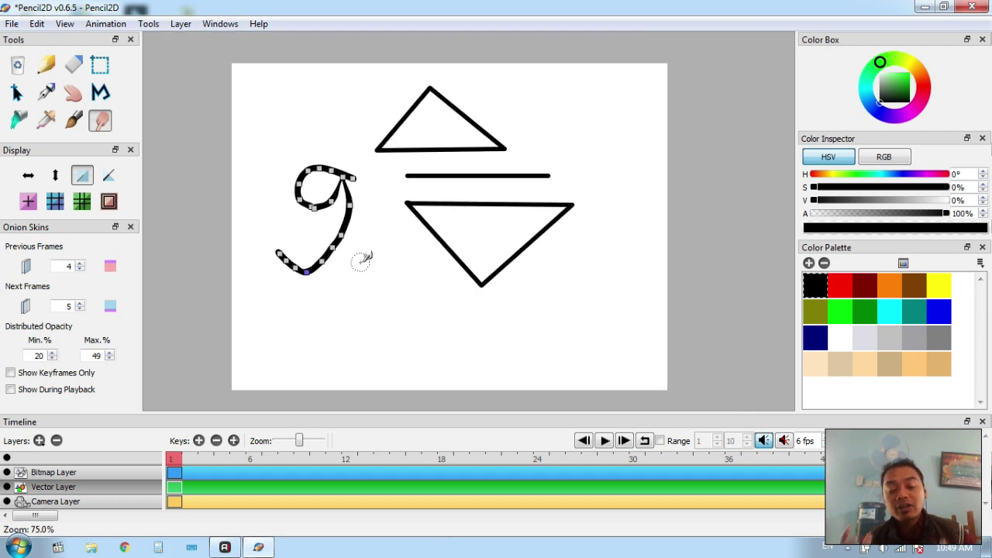